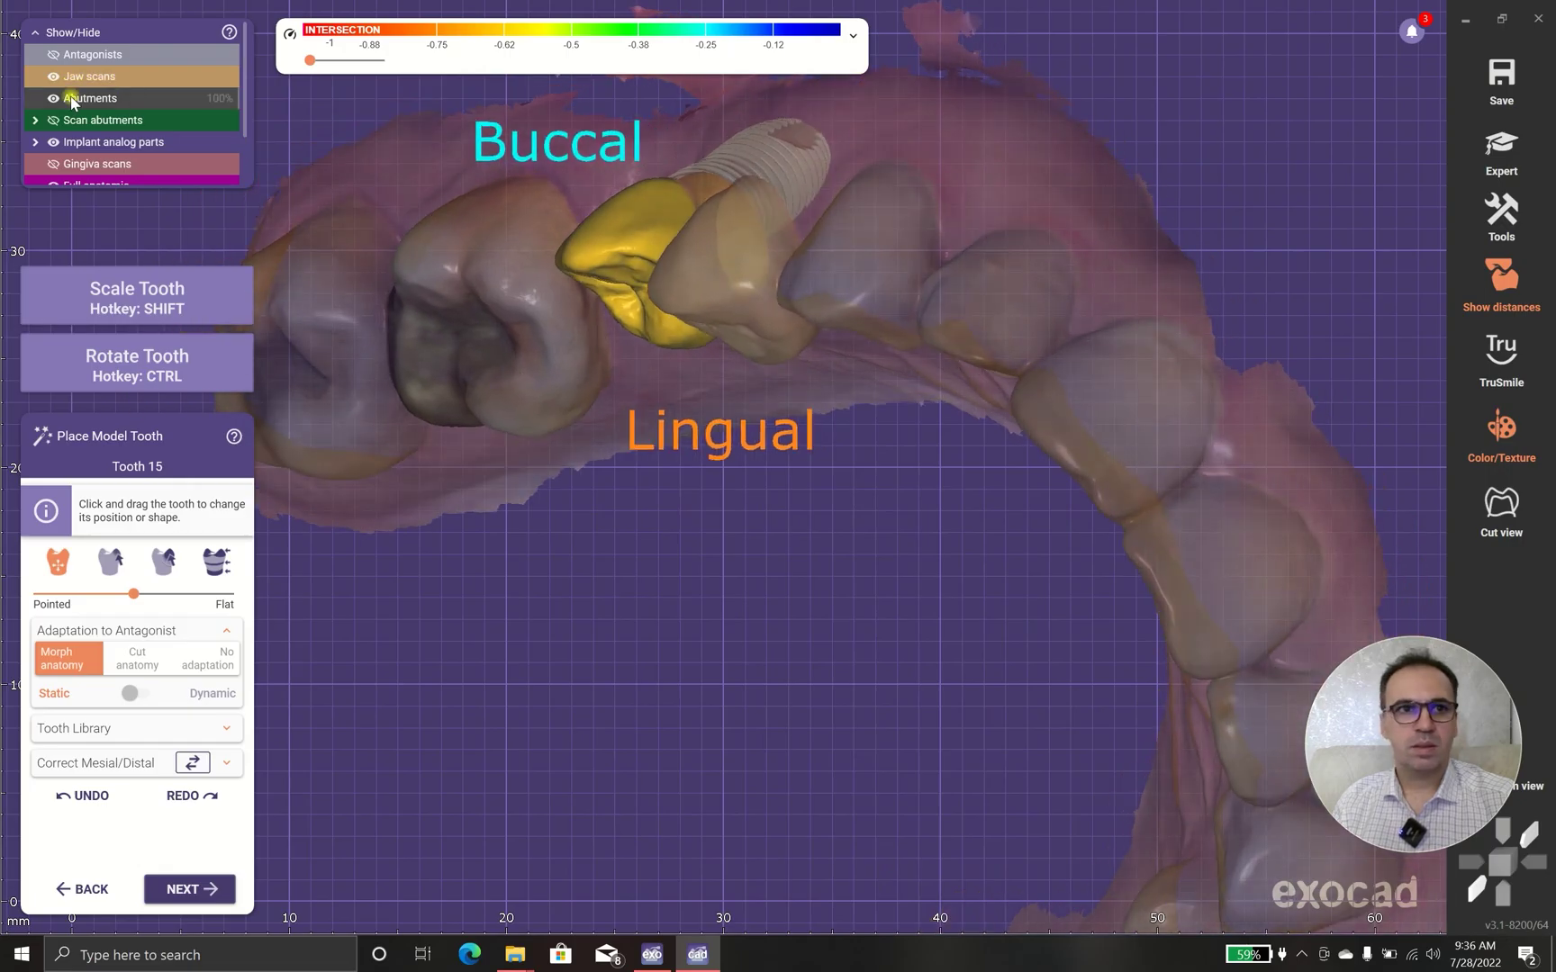
Show the antagonists and resize the tooth 15 model crown while viewing it from below
click(120, 59)
right_drag(504, 297, 597, 628)
drag(596, 628, 623, 598)
right_drag(746, 677, 891, 611)
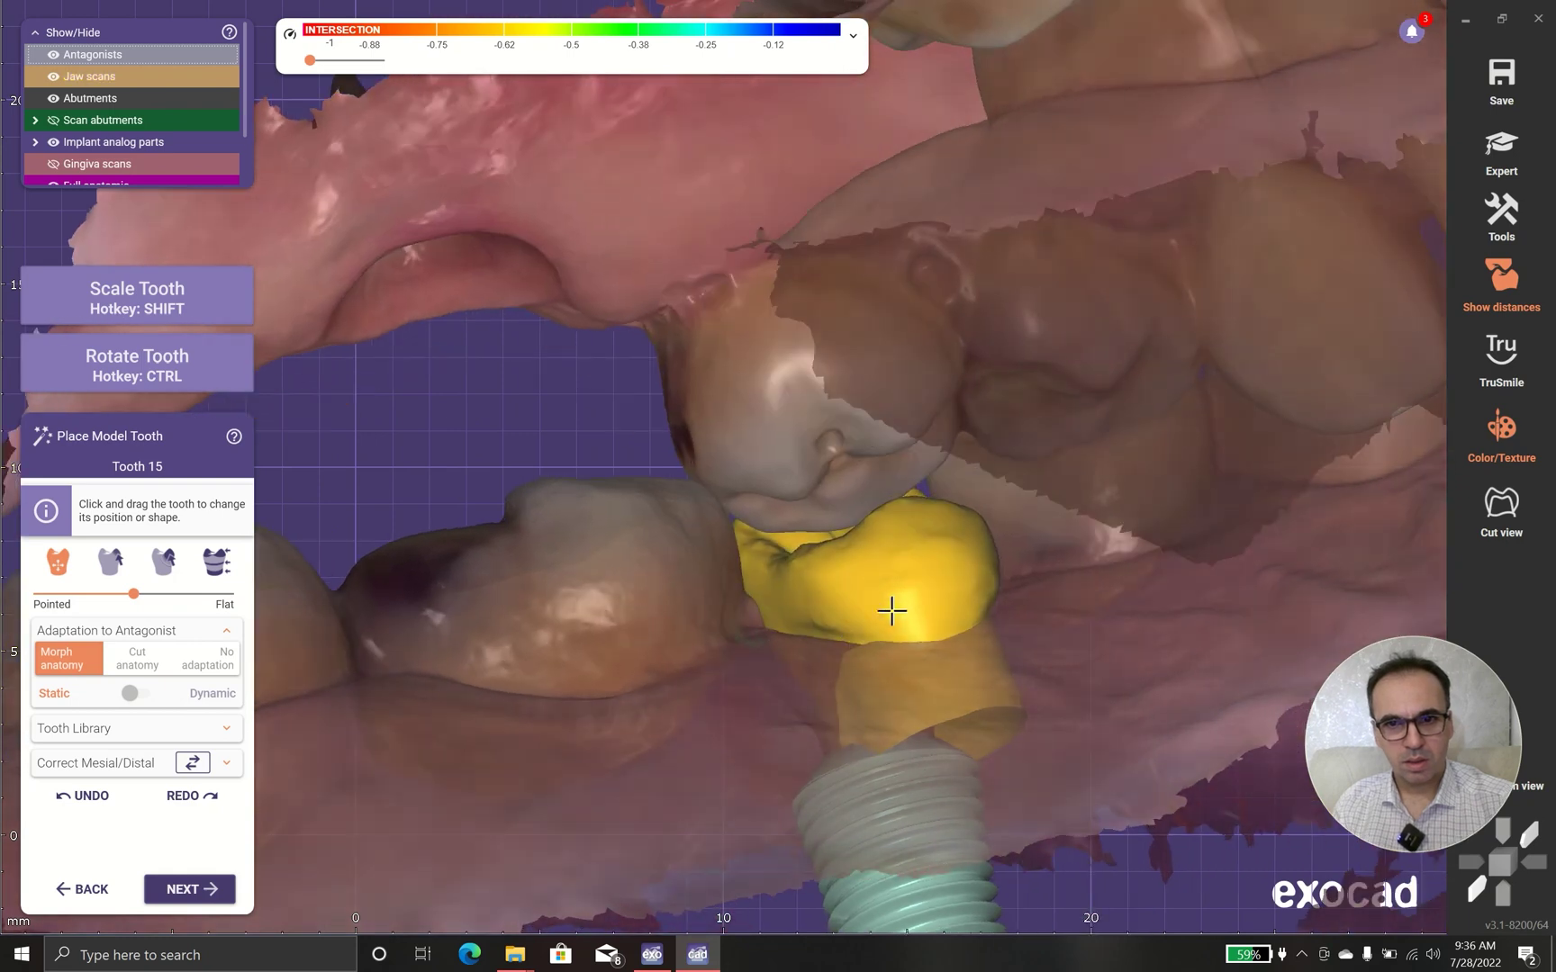
shift+drag(912, 597, 896, 649)
scroll(896, 649, up, 3)
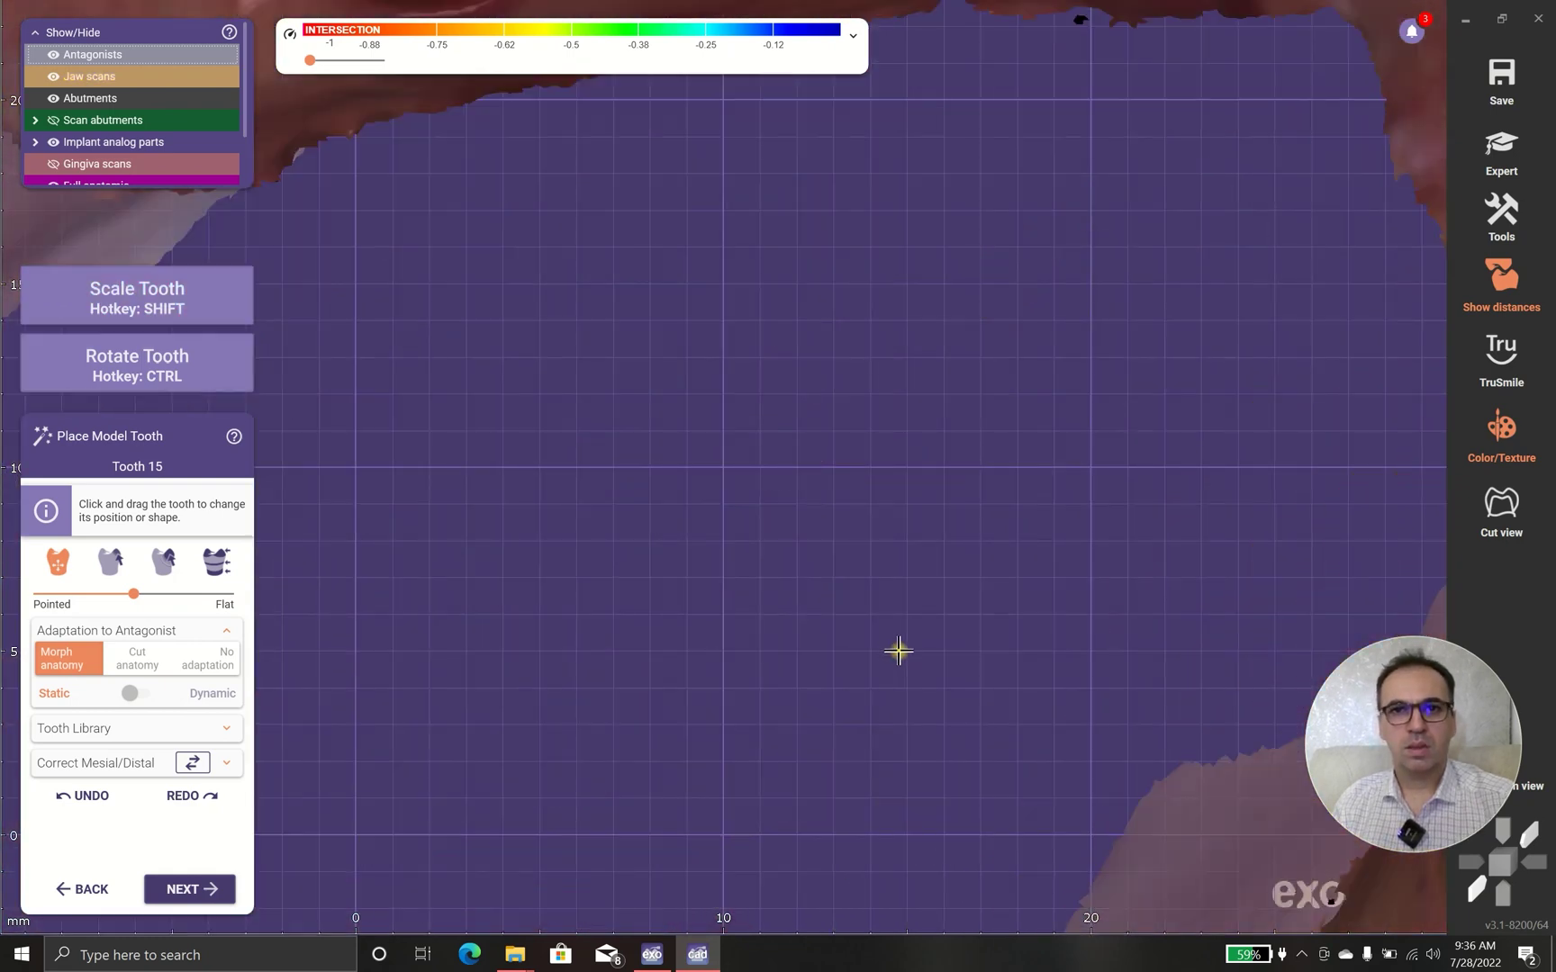
right_drag(895, 649, 866, 305)
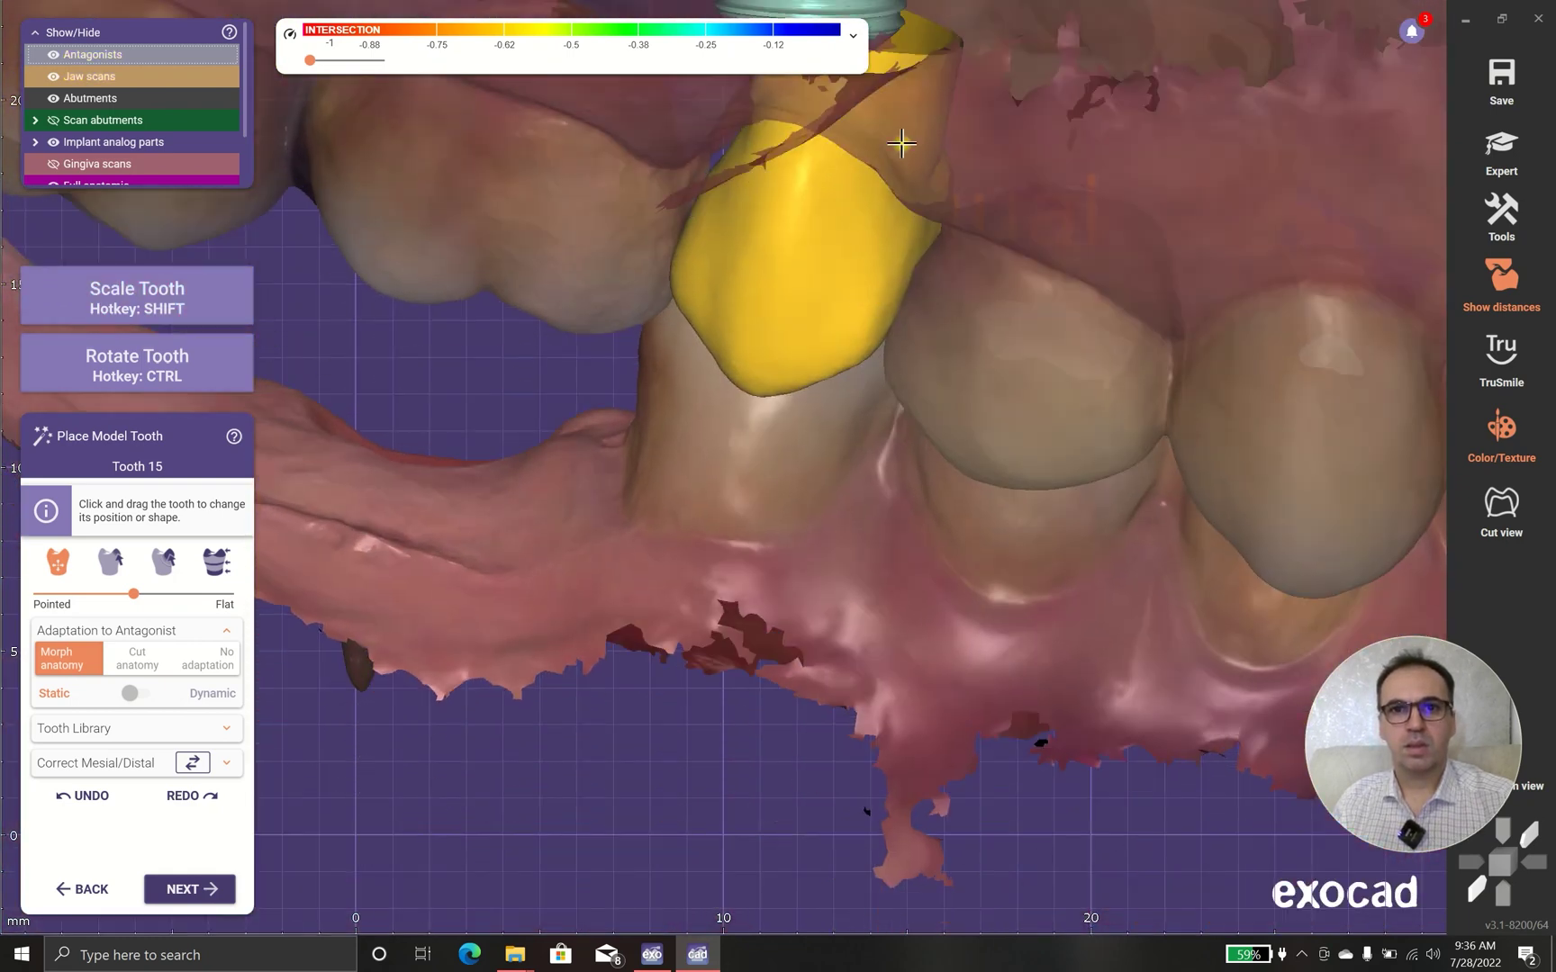
Rotate and scale the crown with CTRL and SHIFT, then move it down-left into the gap
key(ctrl)
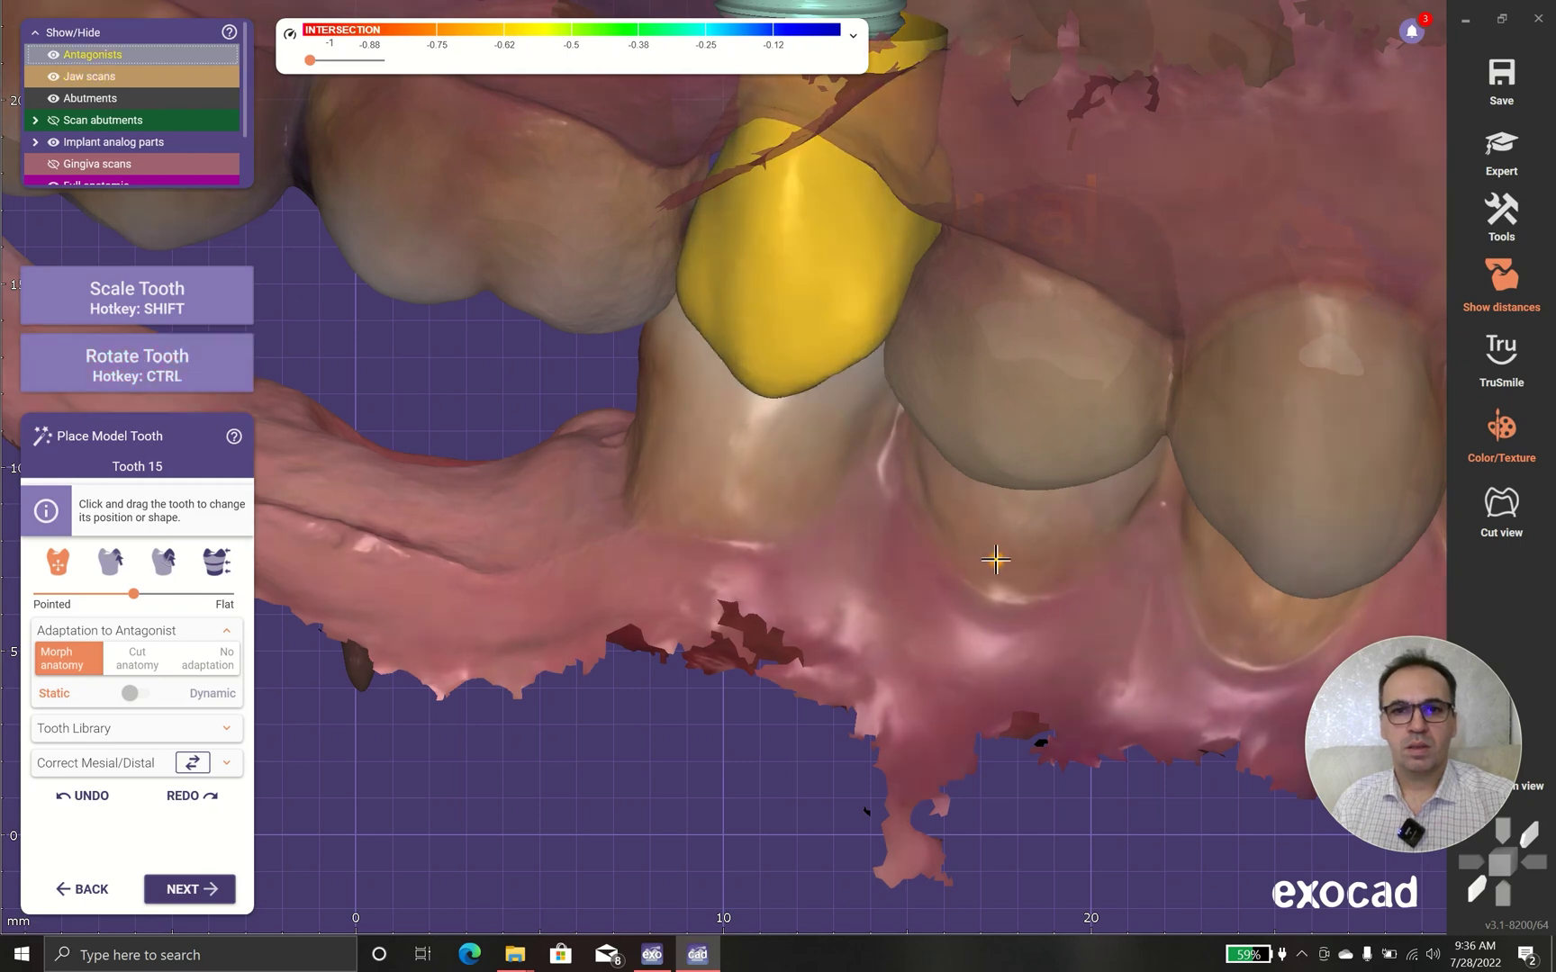
right_drag(996, 563, 906, 545)
key(ctrl)
key(shift)
key(ctrl)
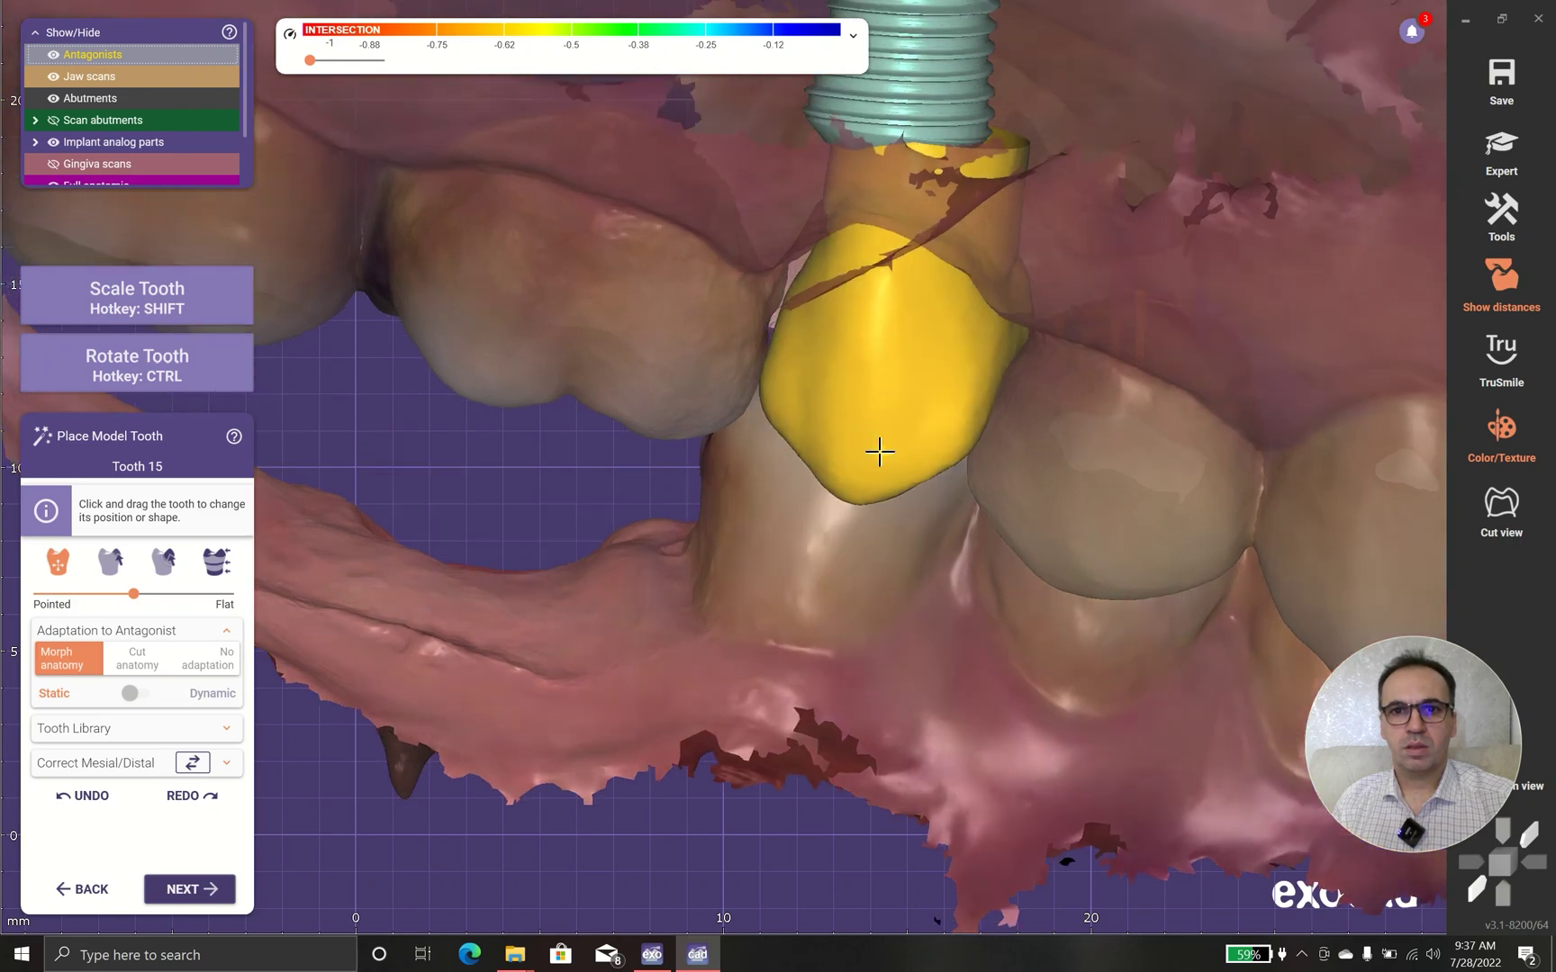
drag(865, 450, 857, 463)
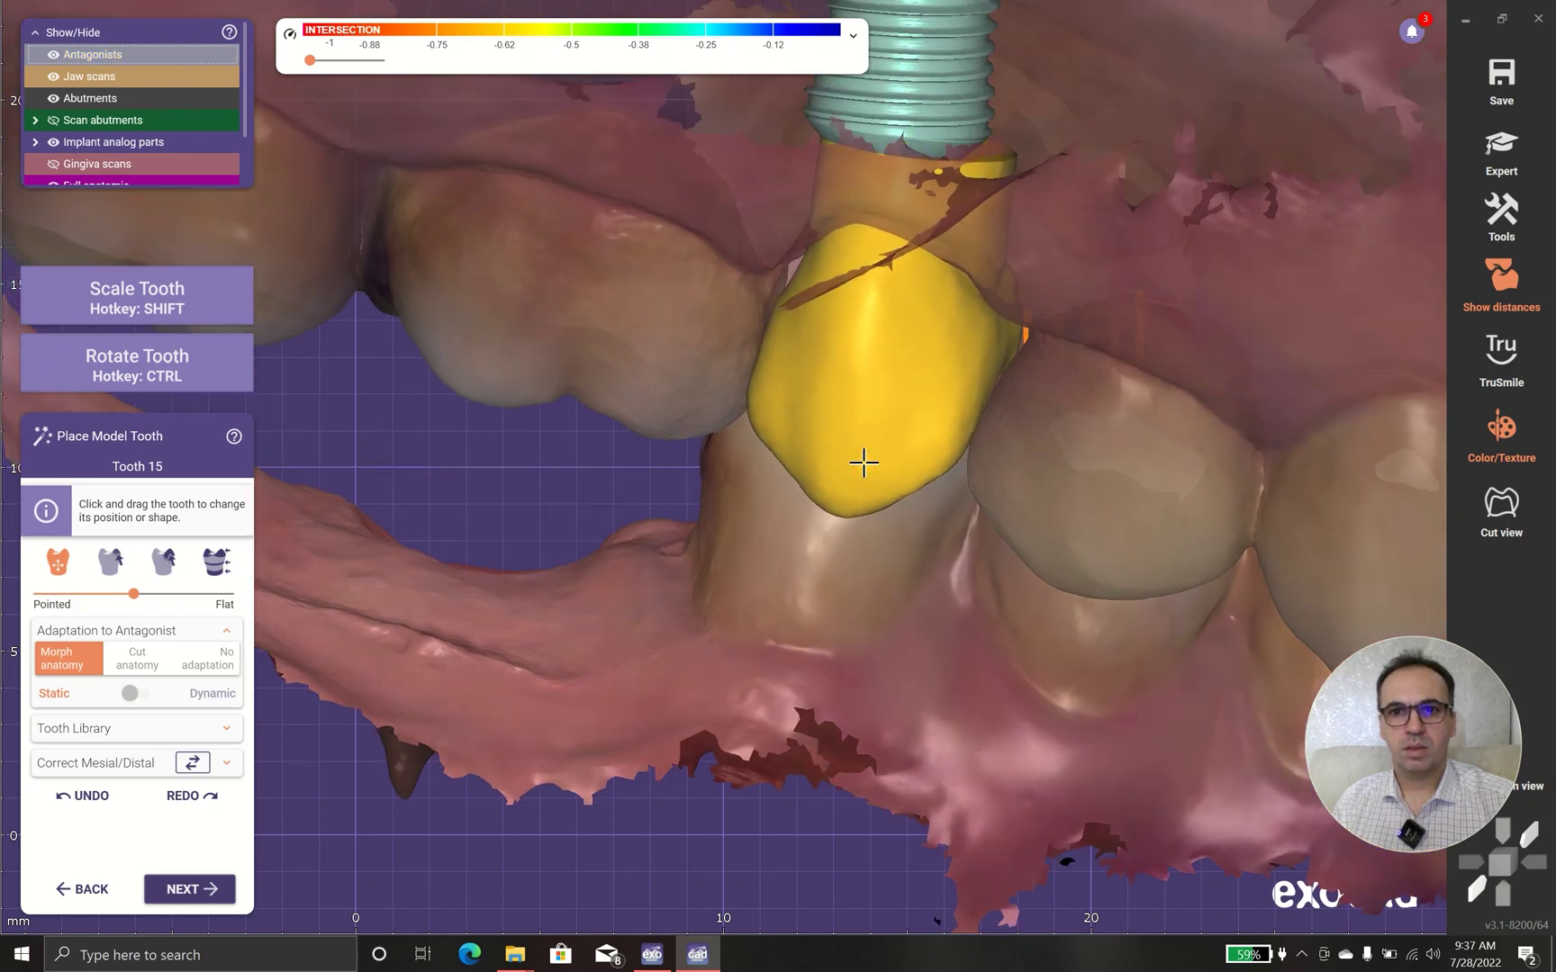
scroll(865, 464, down, 3)
right_drag(888, 441, 1070, 380)
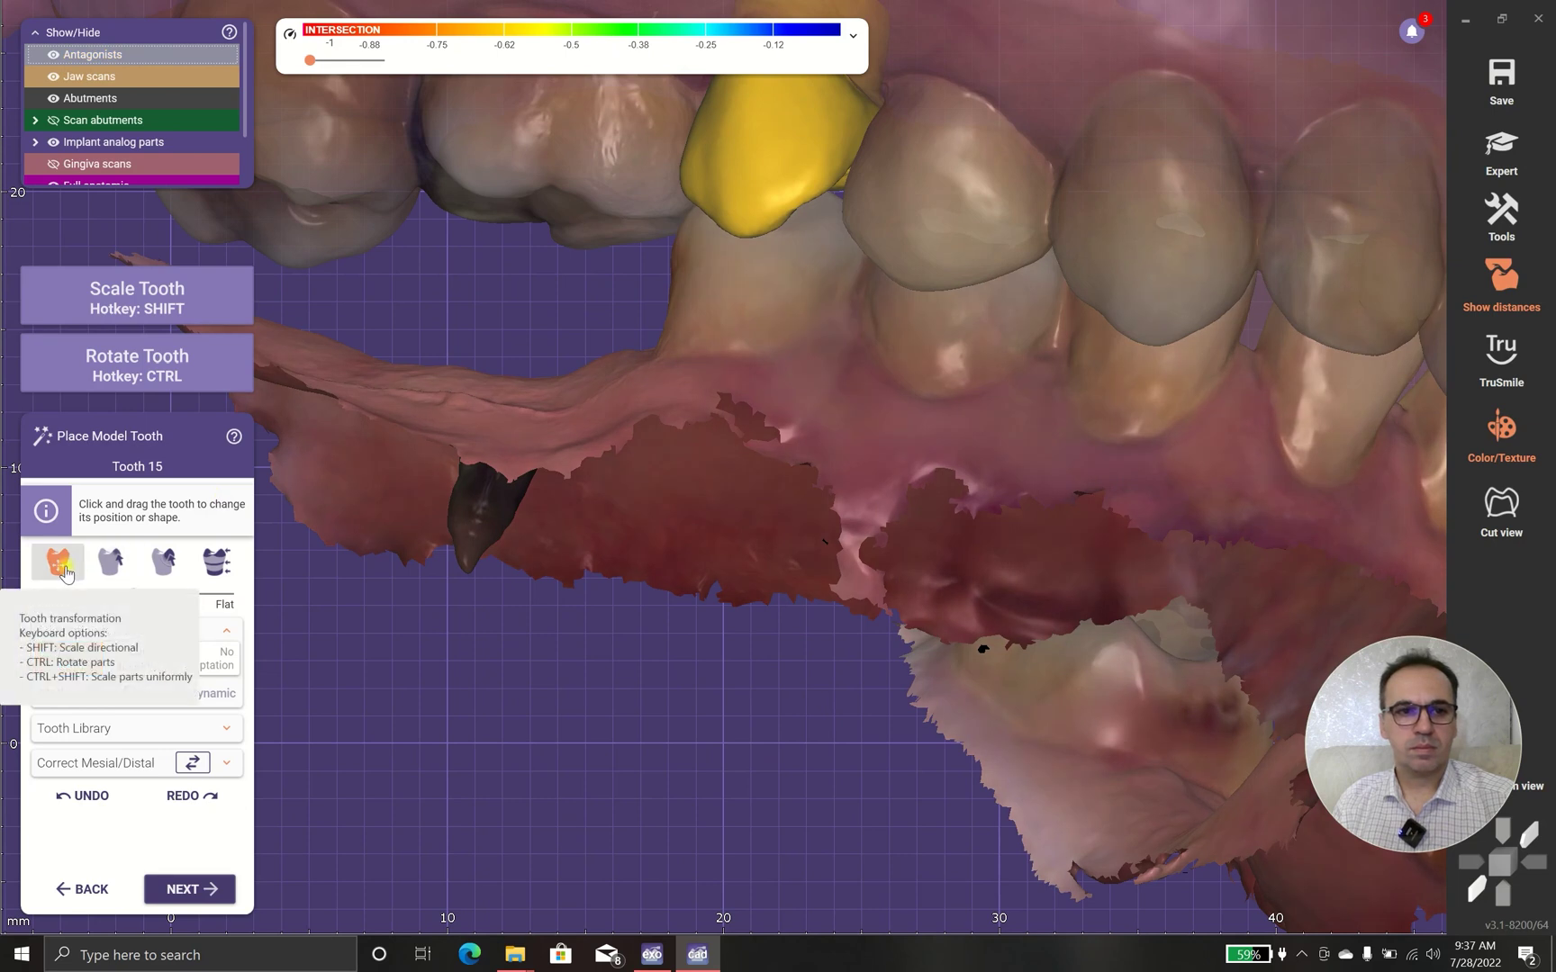
Raise the tooth 15 crown and CTRL-rotate it to follow the buccal arch contour
drag(760, 247, 784, 192)
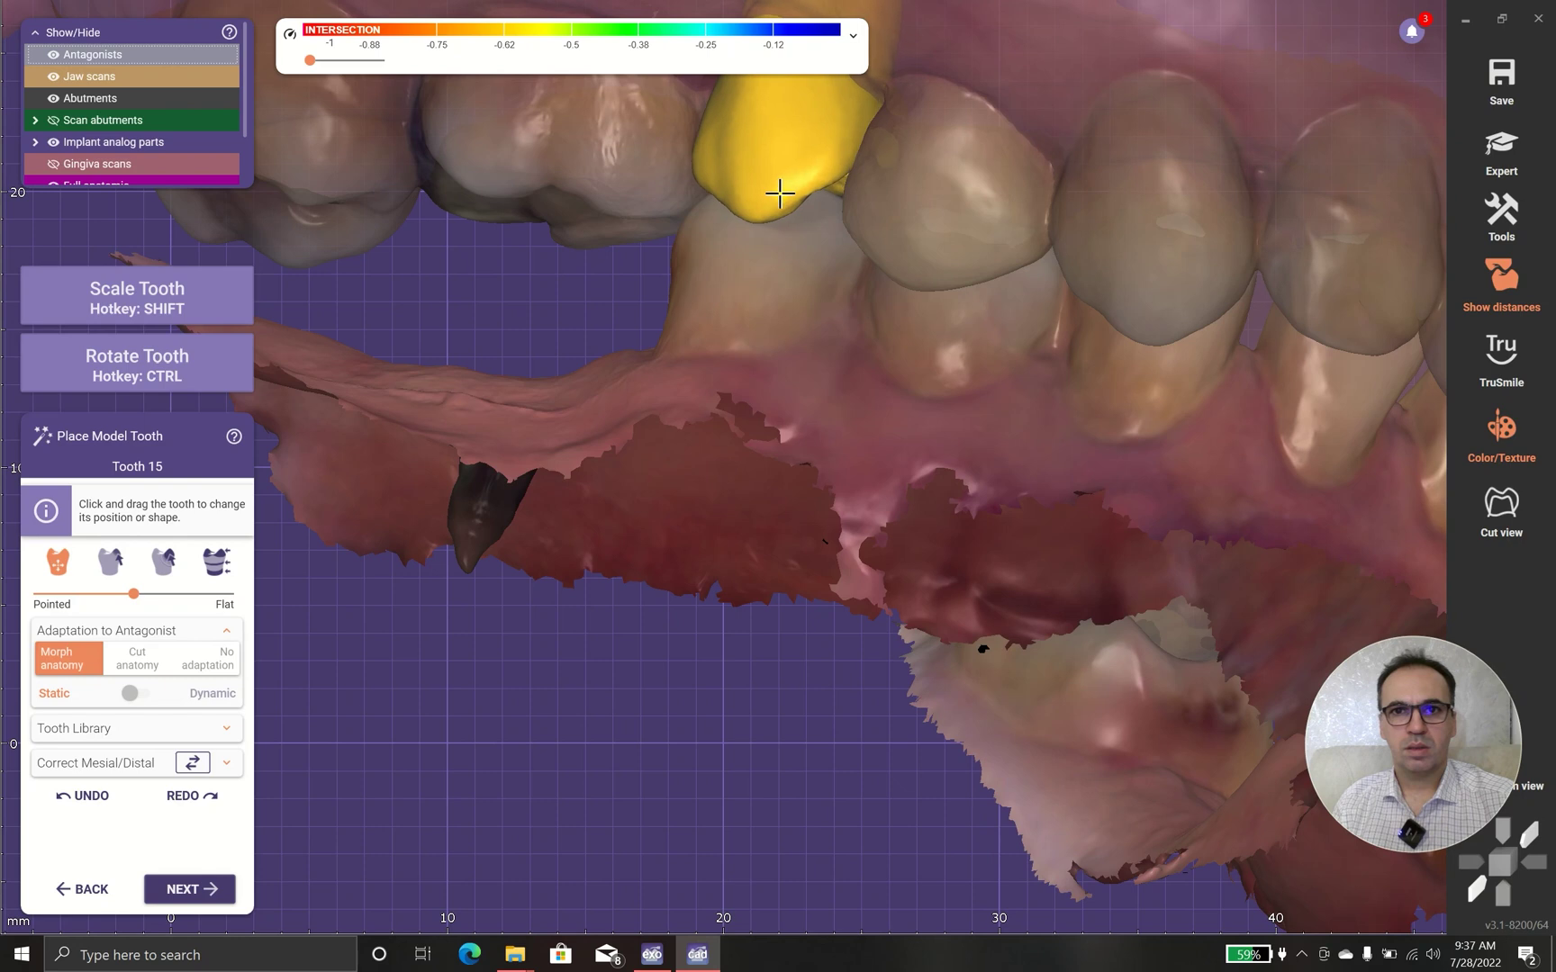
right_drag(780, 194, 531, 351)
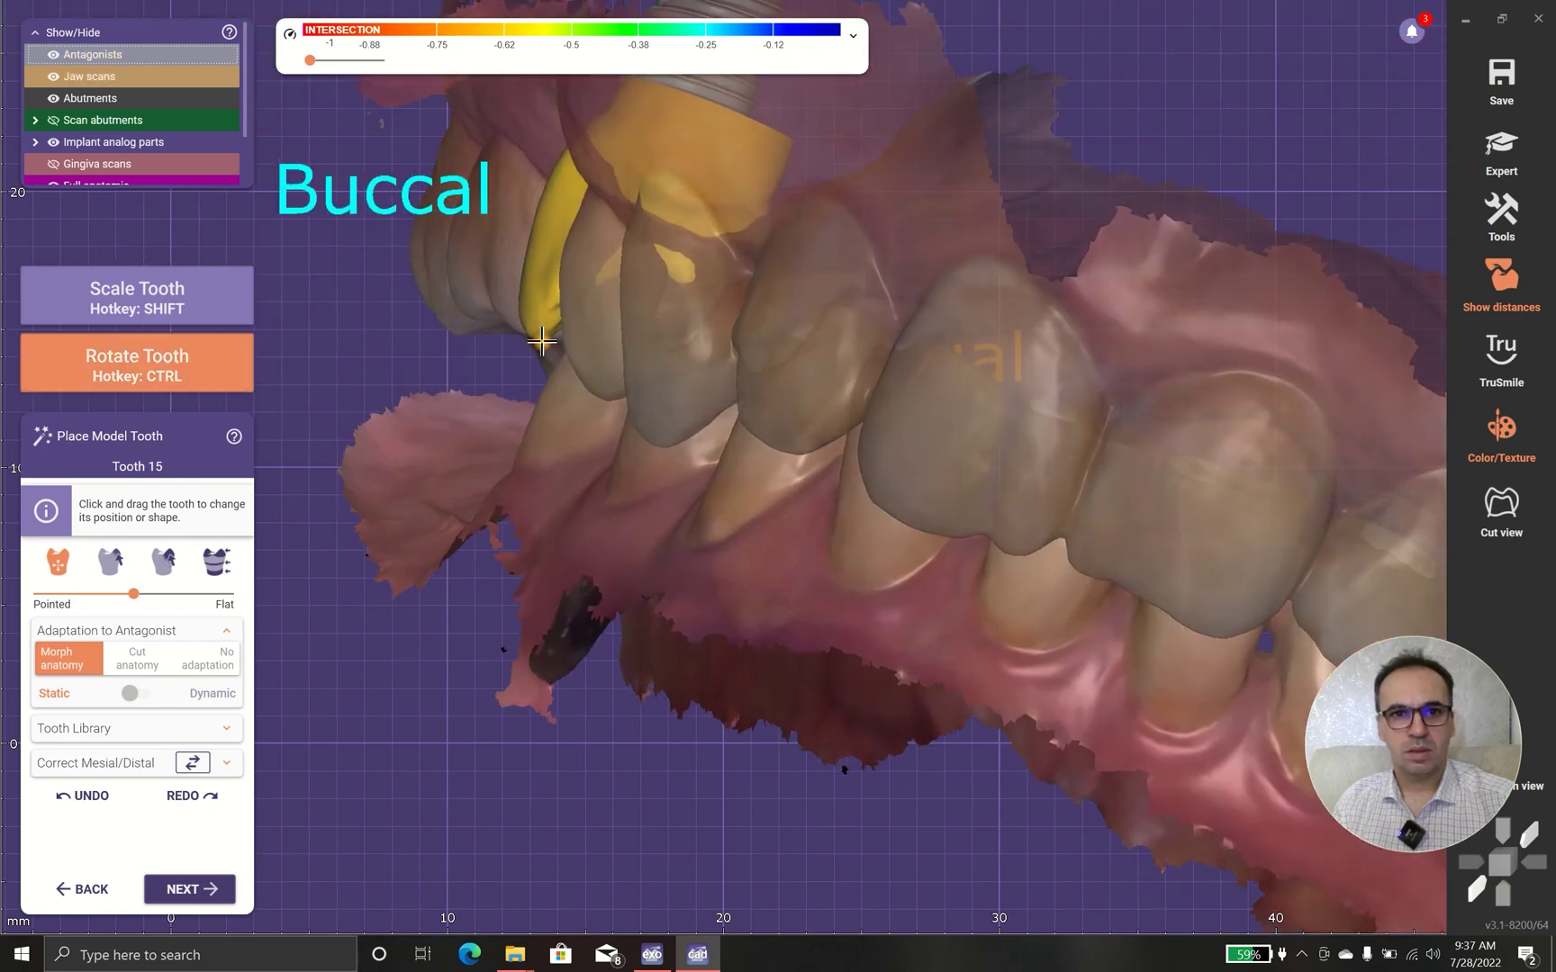
key(ctrl)
right_drag(687, 339, 582, 257)
key(ctrl)
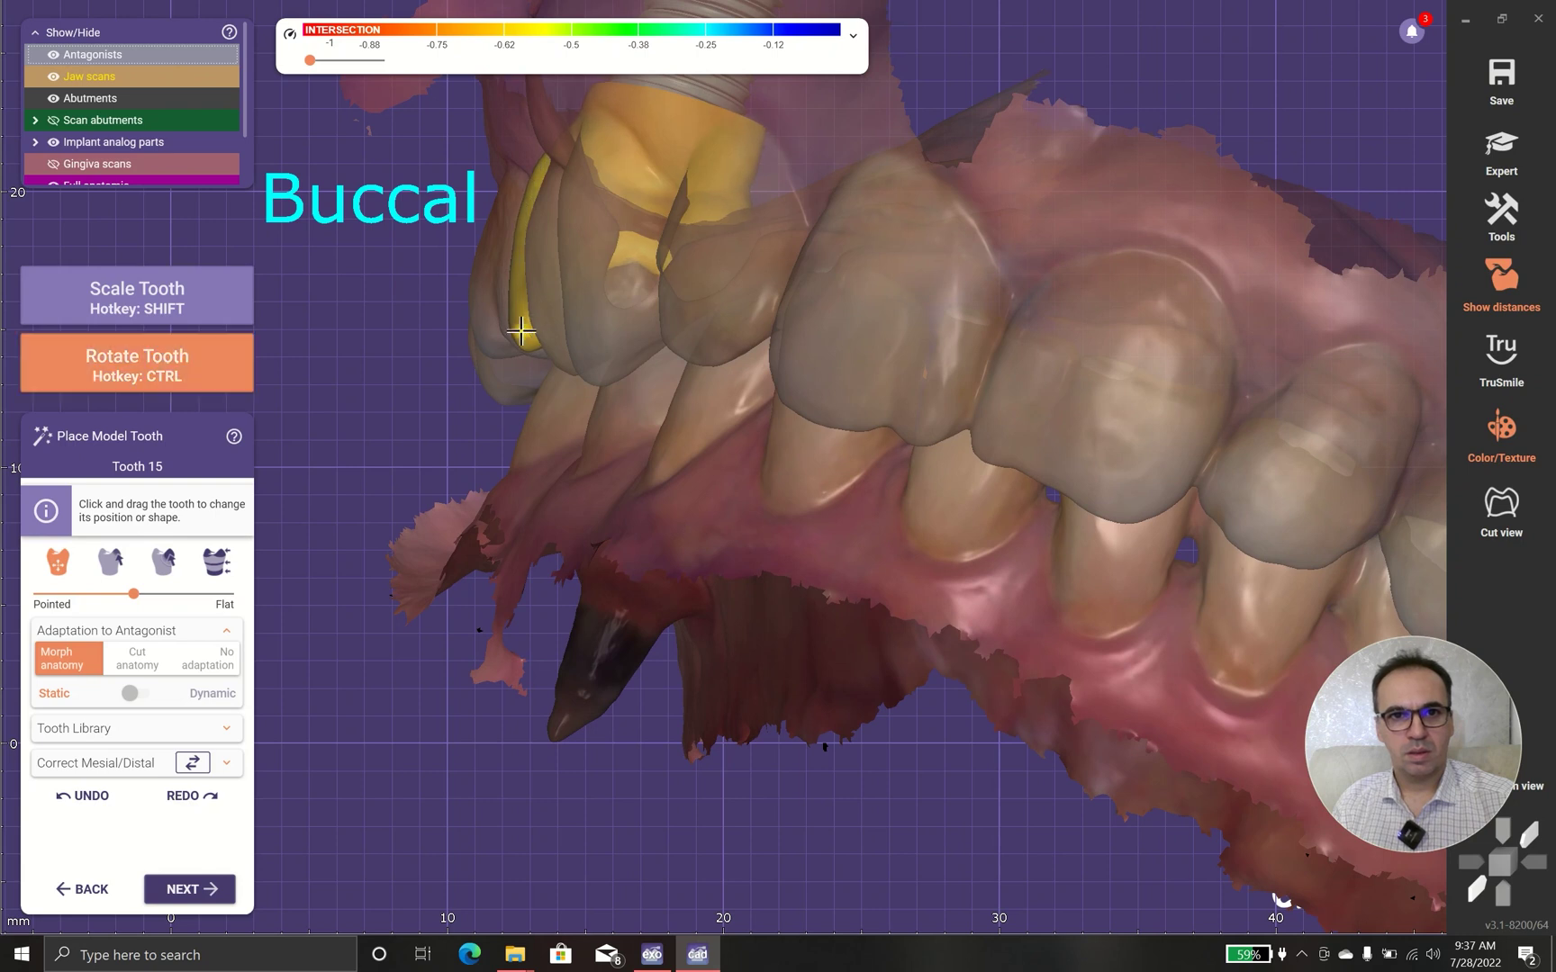
key(ctrl)
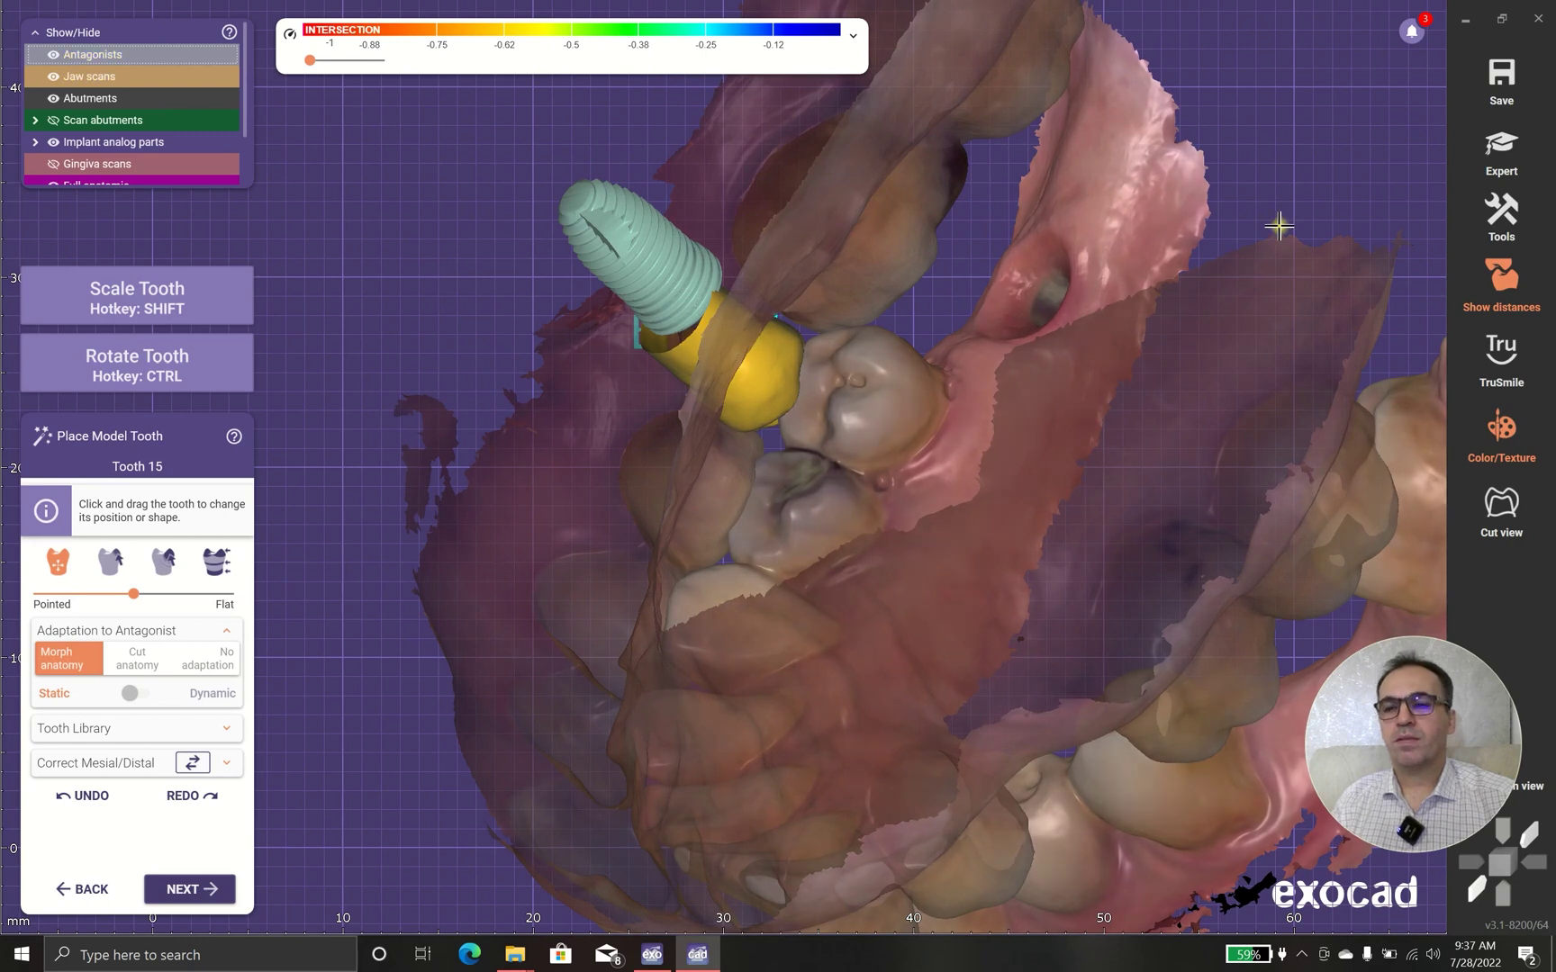
Hide the antagonists, give the crown a slight final rotation, and generate the abutment bottoms
click(54, 56)
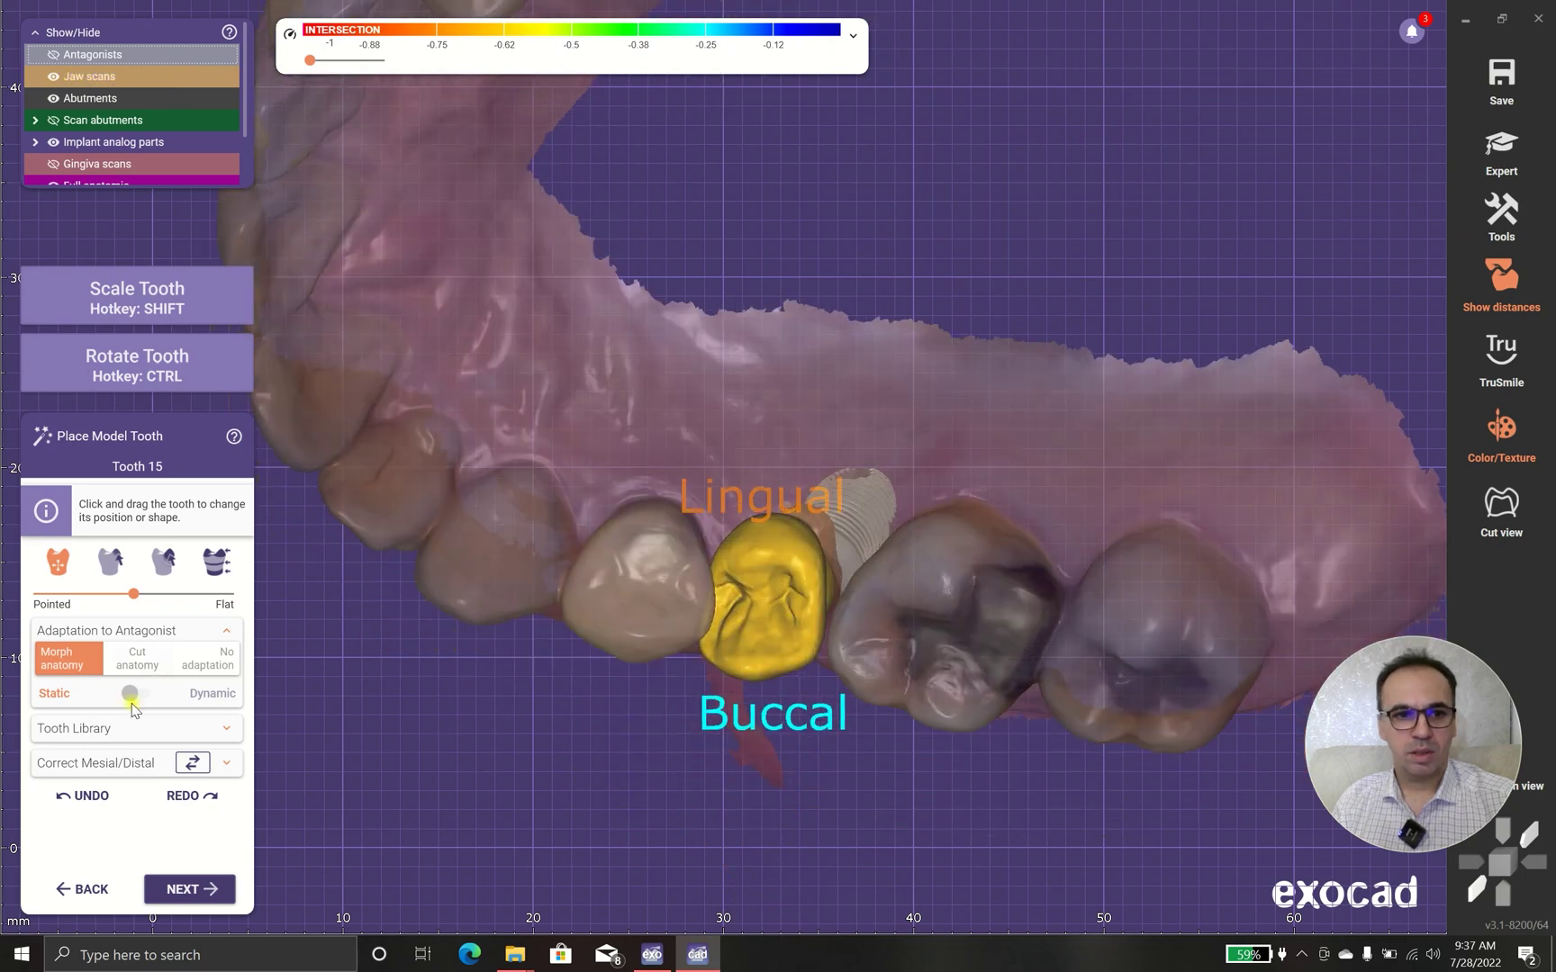
right_drag(810, 361, 799, 526)
ctrl+drag(798, 527, 849, 564)
right_drag(852, 564, 868, 557)
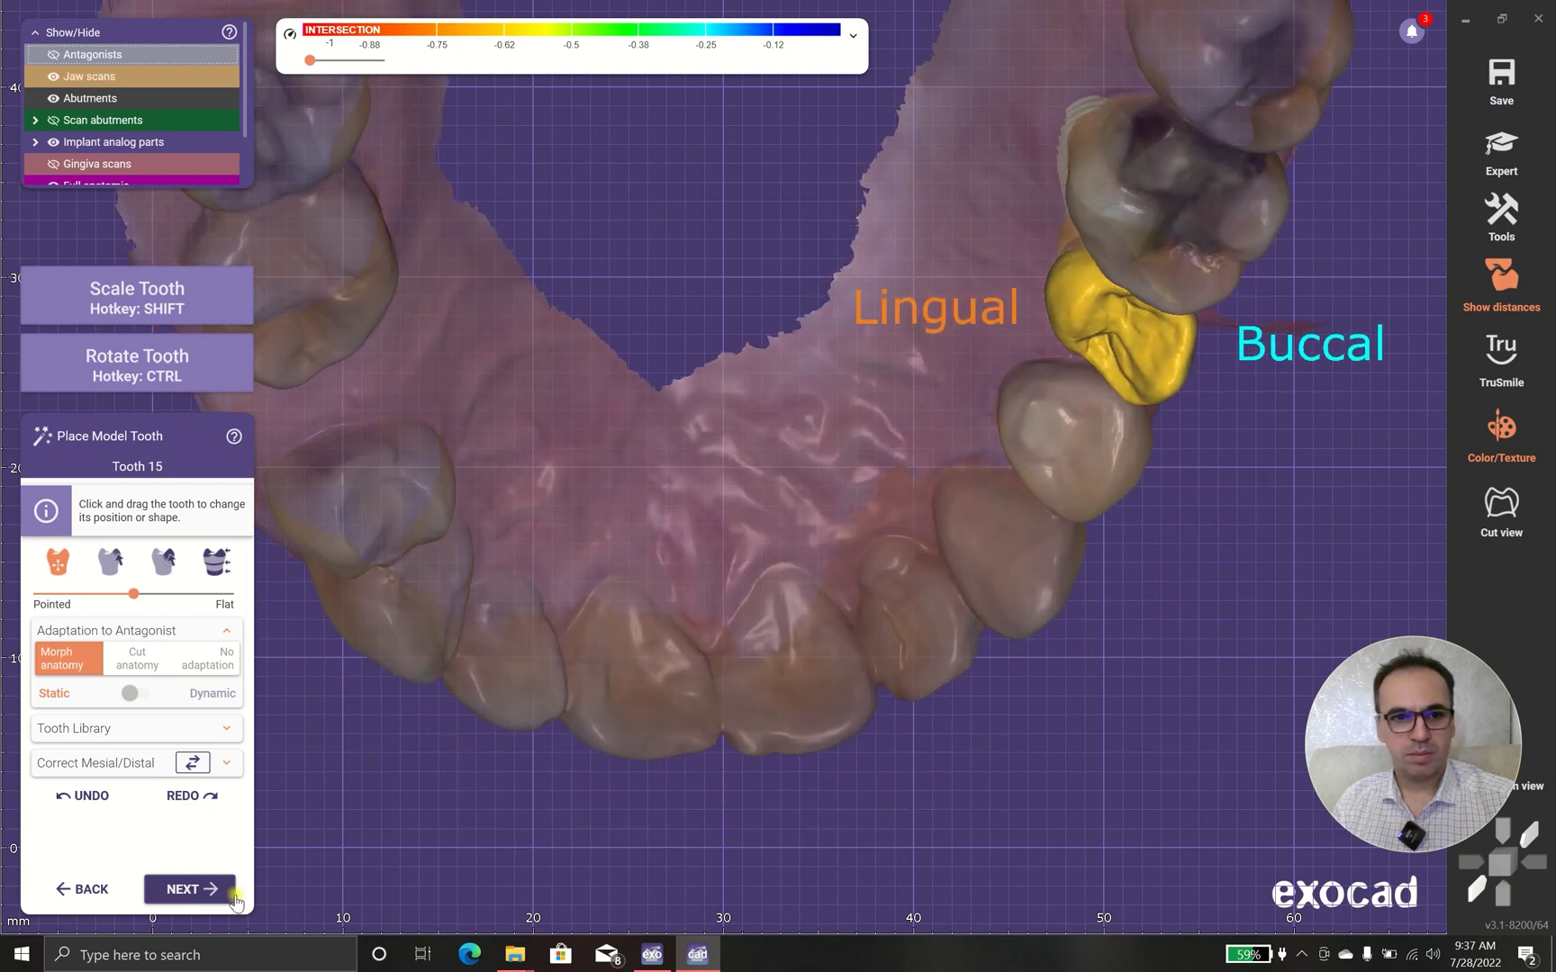
click(194, 890)
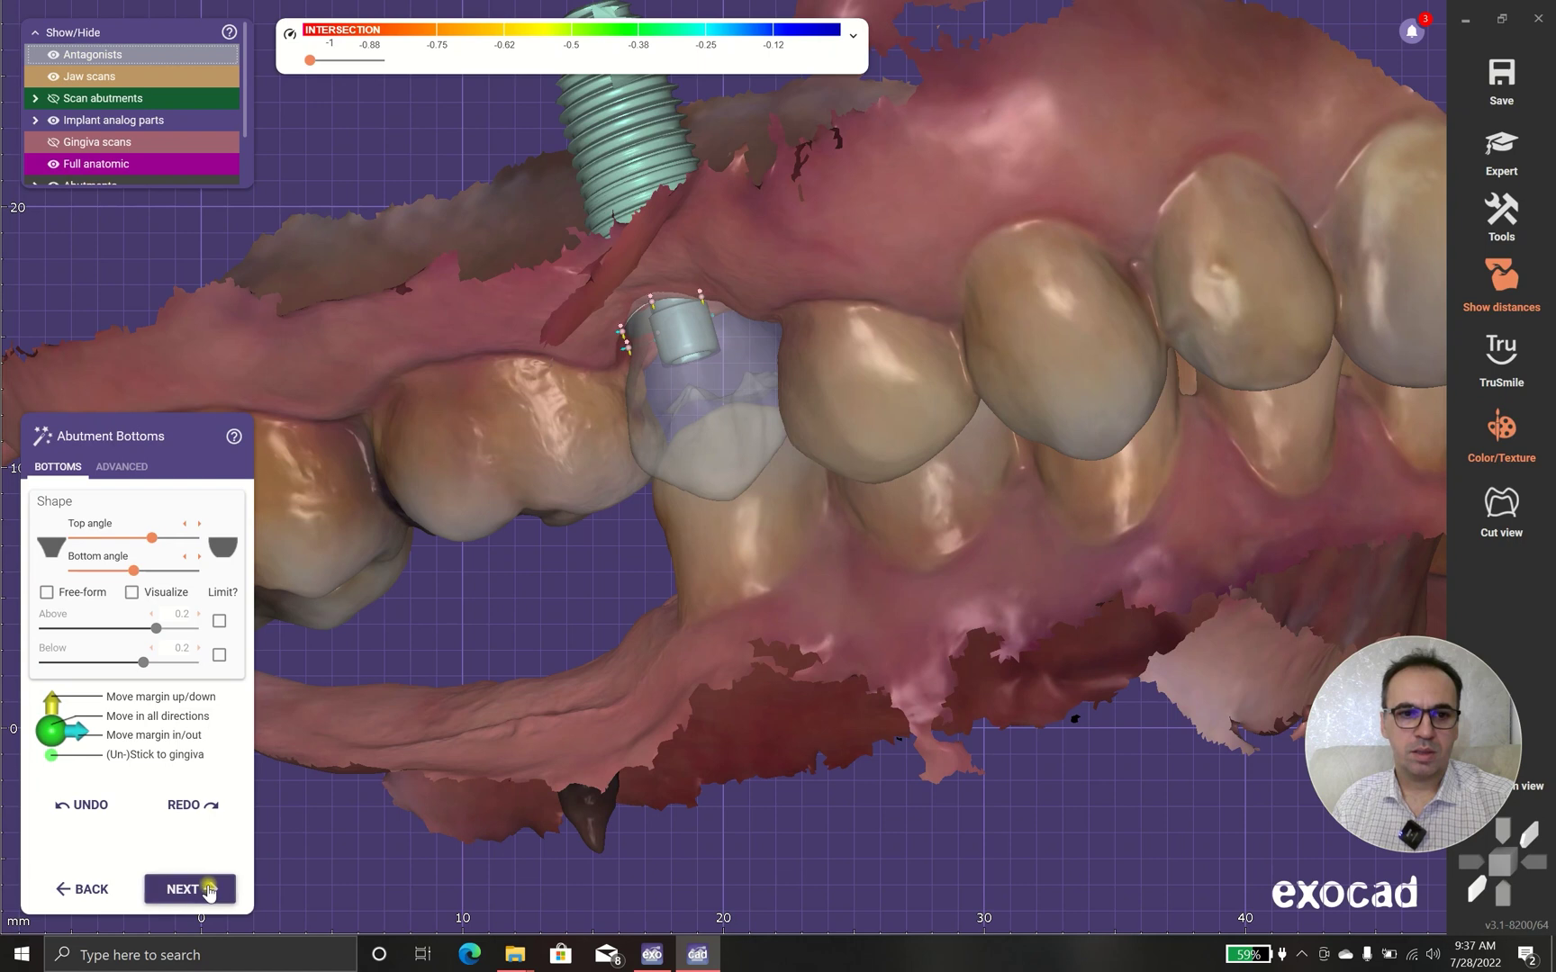
Accept the generated abutment bottom margin and proceed to Free-Forming
click(207, 889)
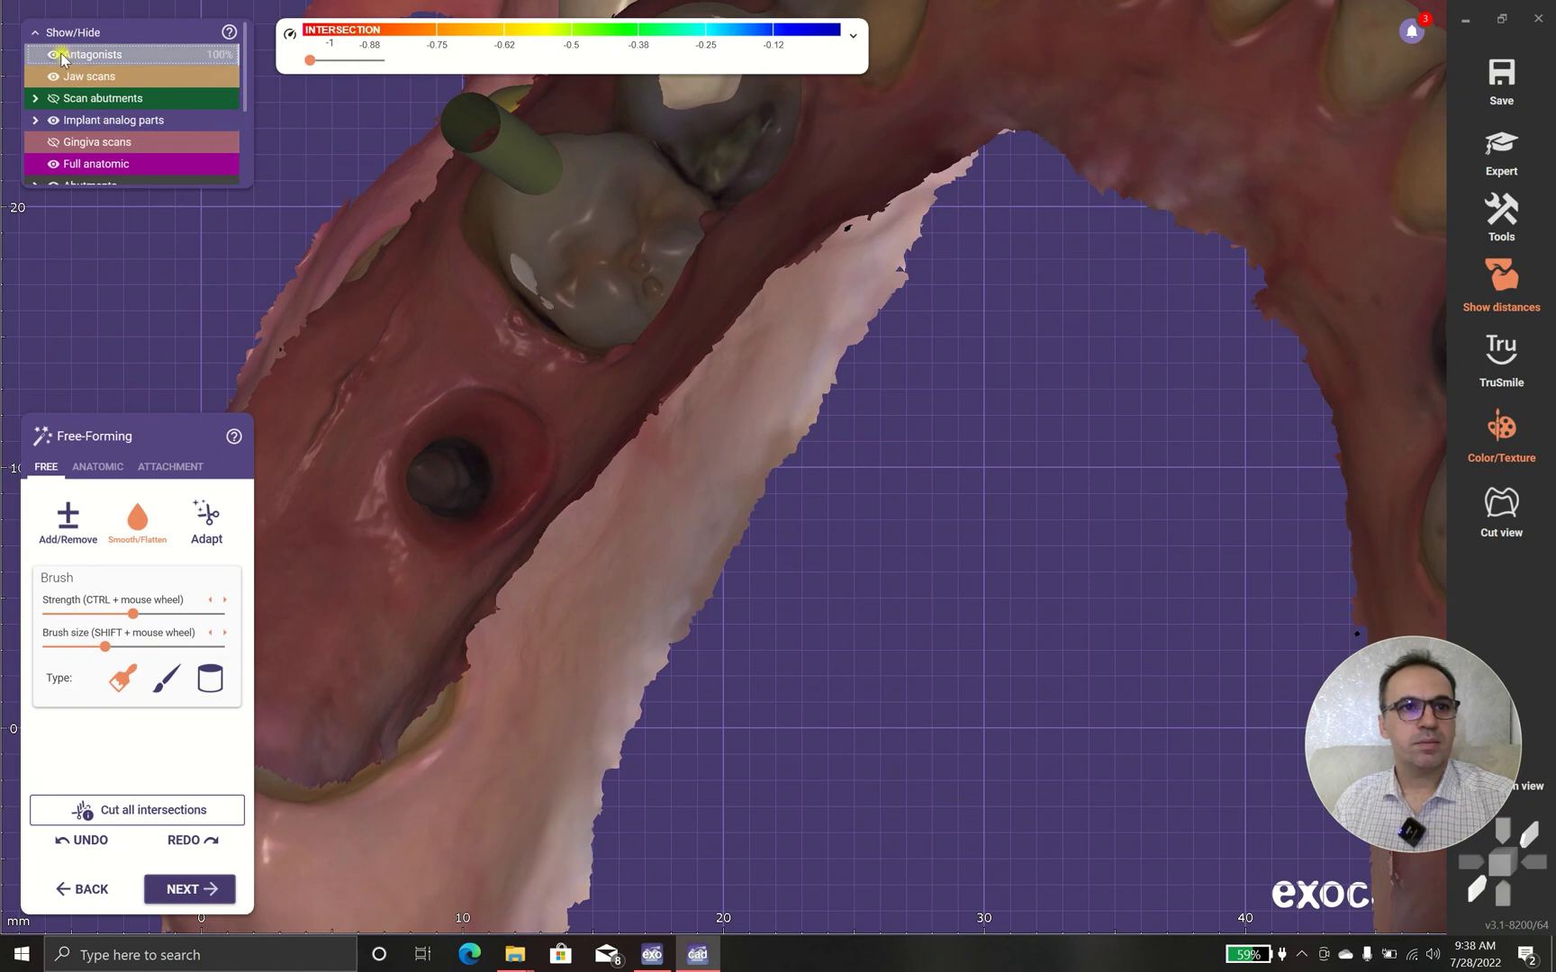
Hide the antagonists, enable Adapt > Approximal 'Pull sideways to adjacent teeth', and cut all intersections
click(62, 56)
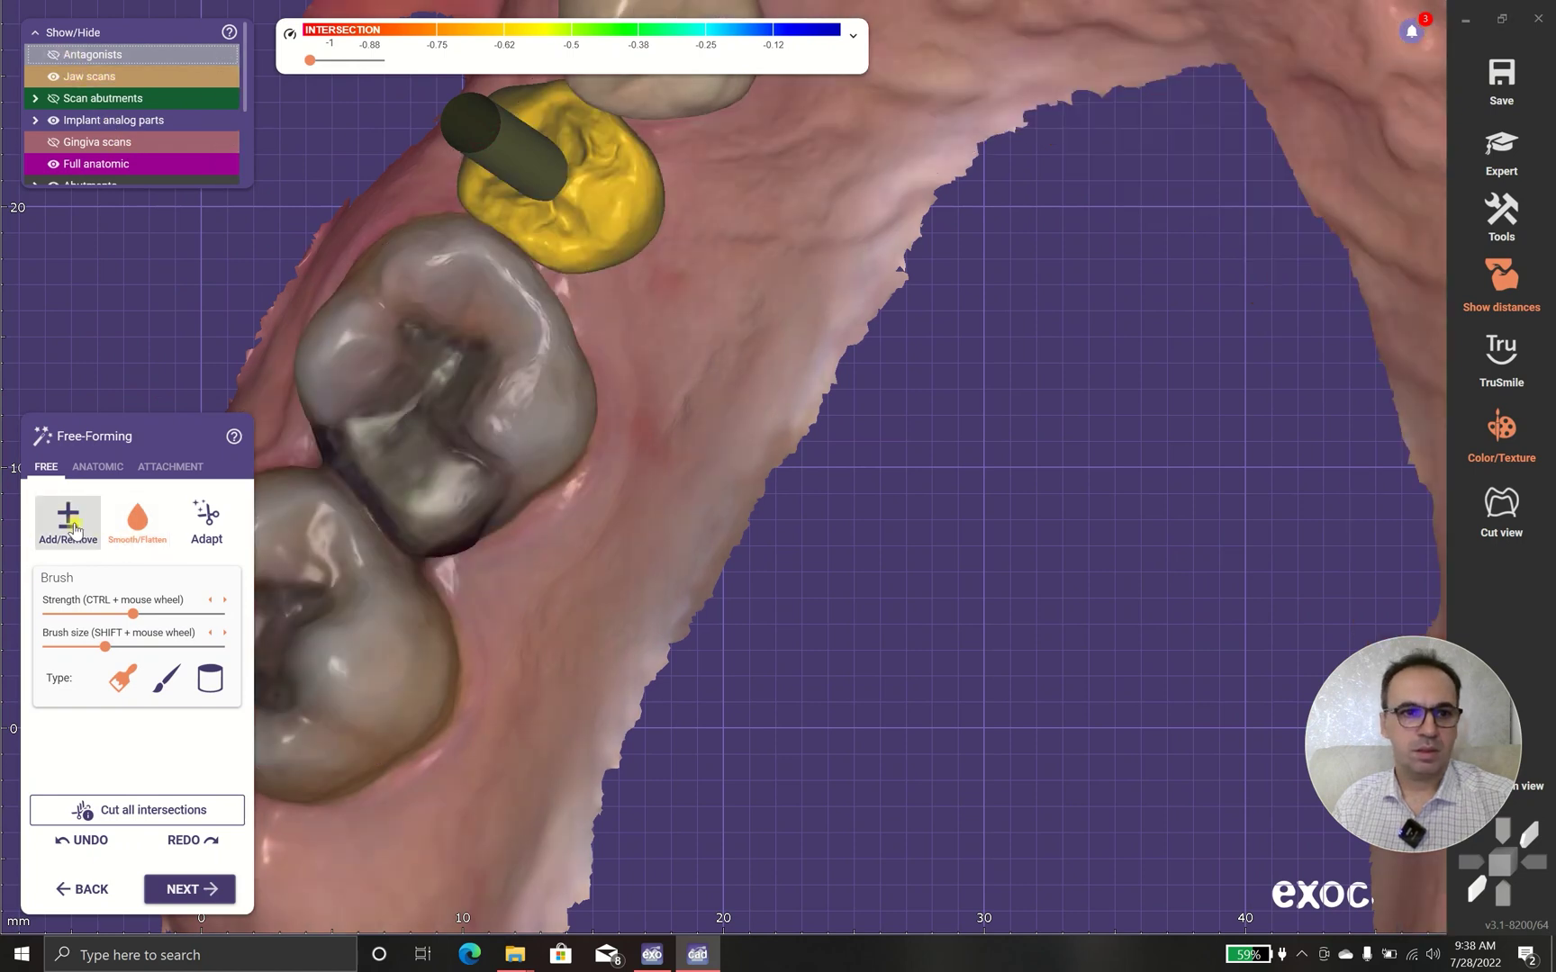
scroll(745, 165, up, 2)
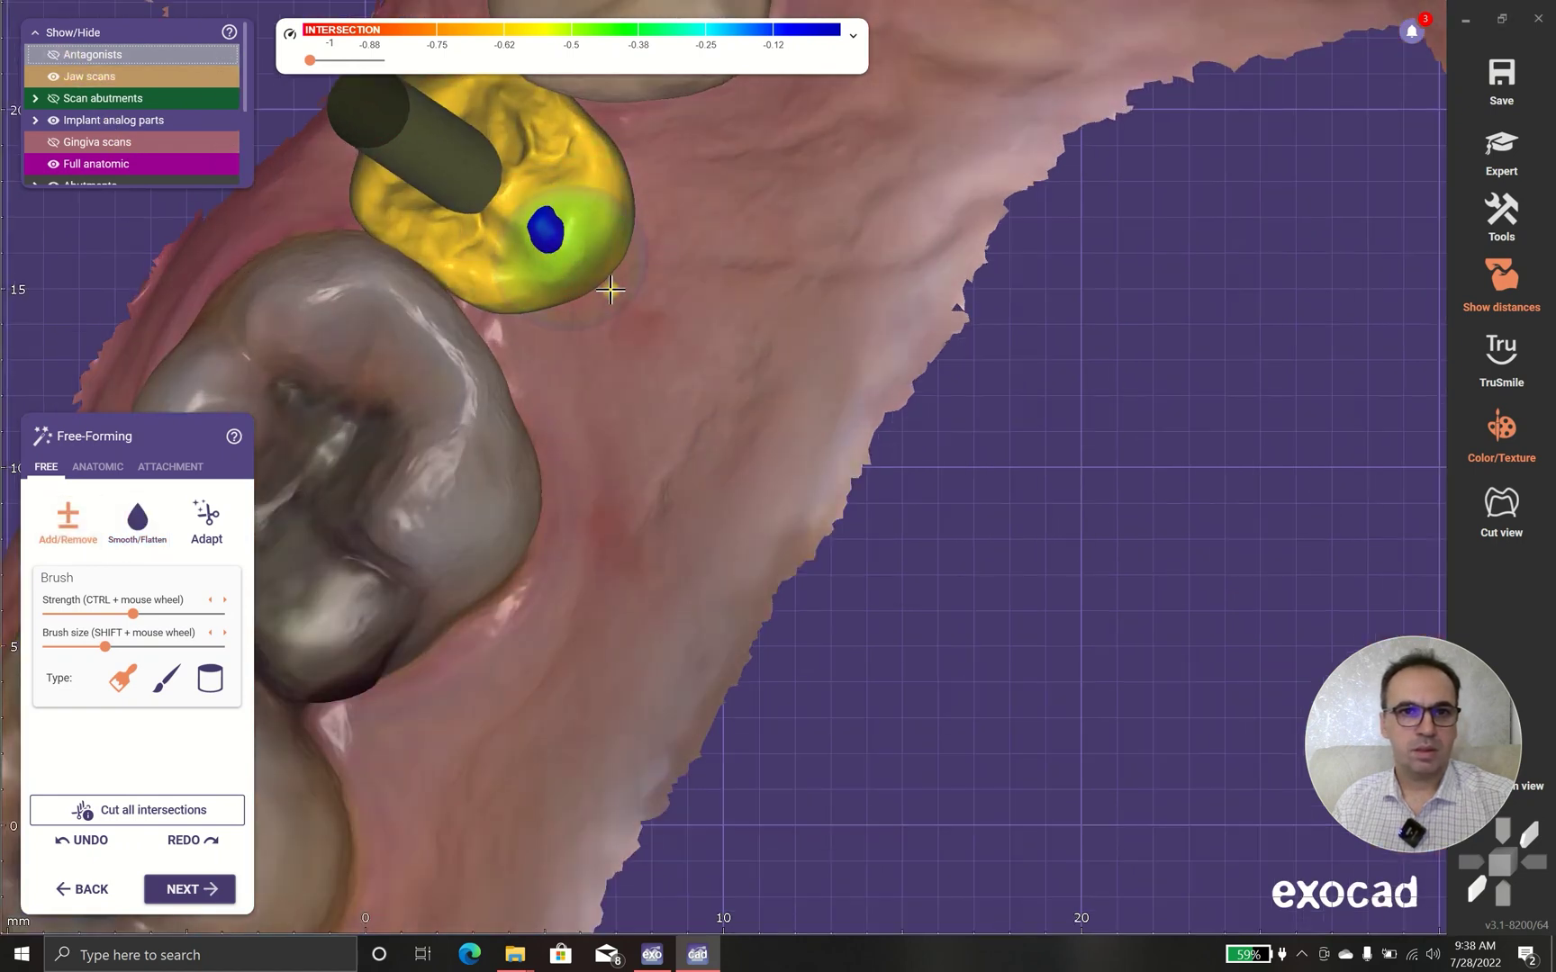
right_drag(610, 289, 783, 205)
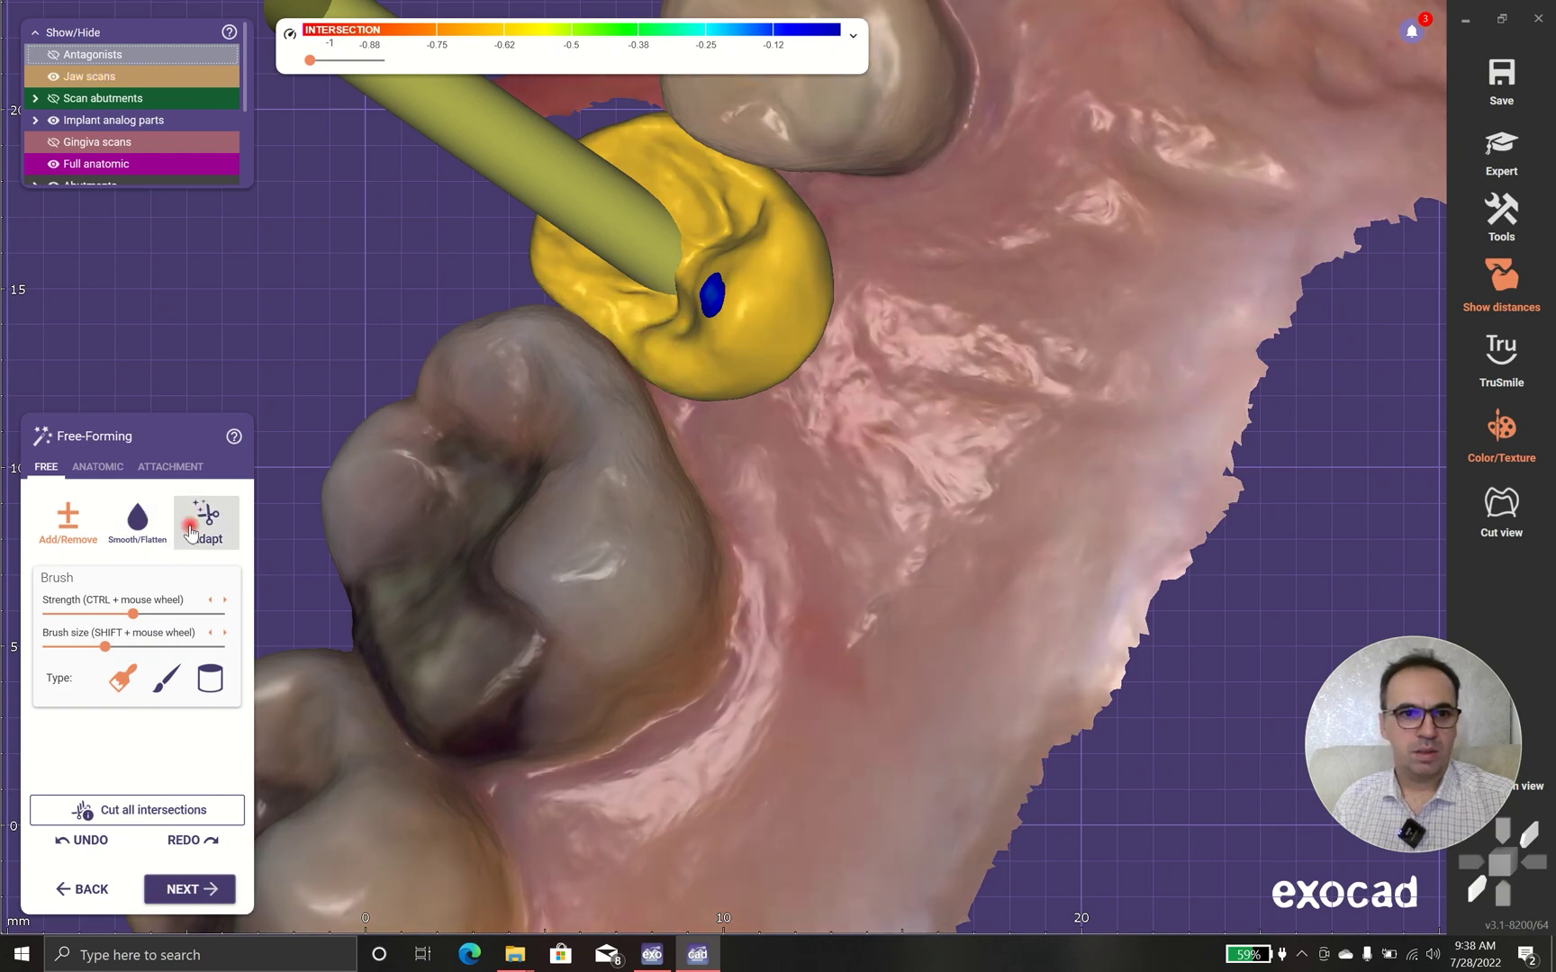
click(191, 531)
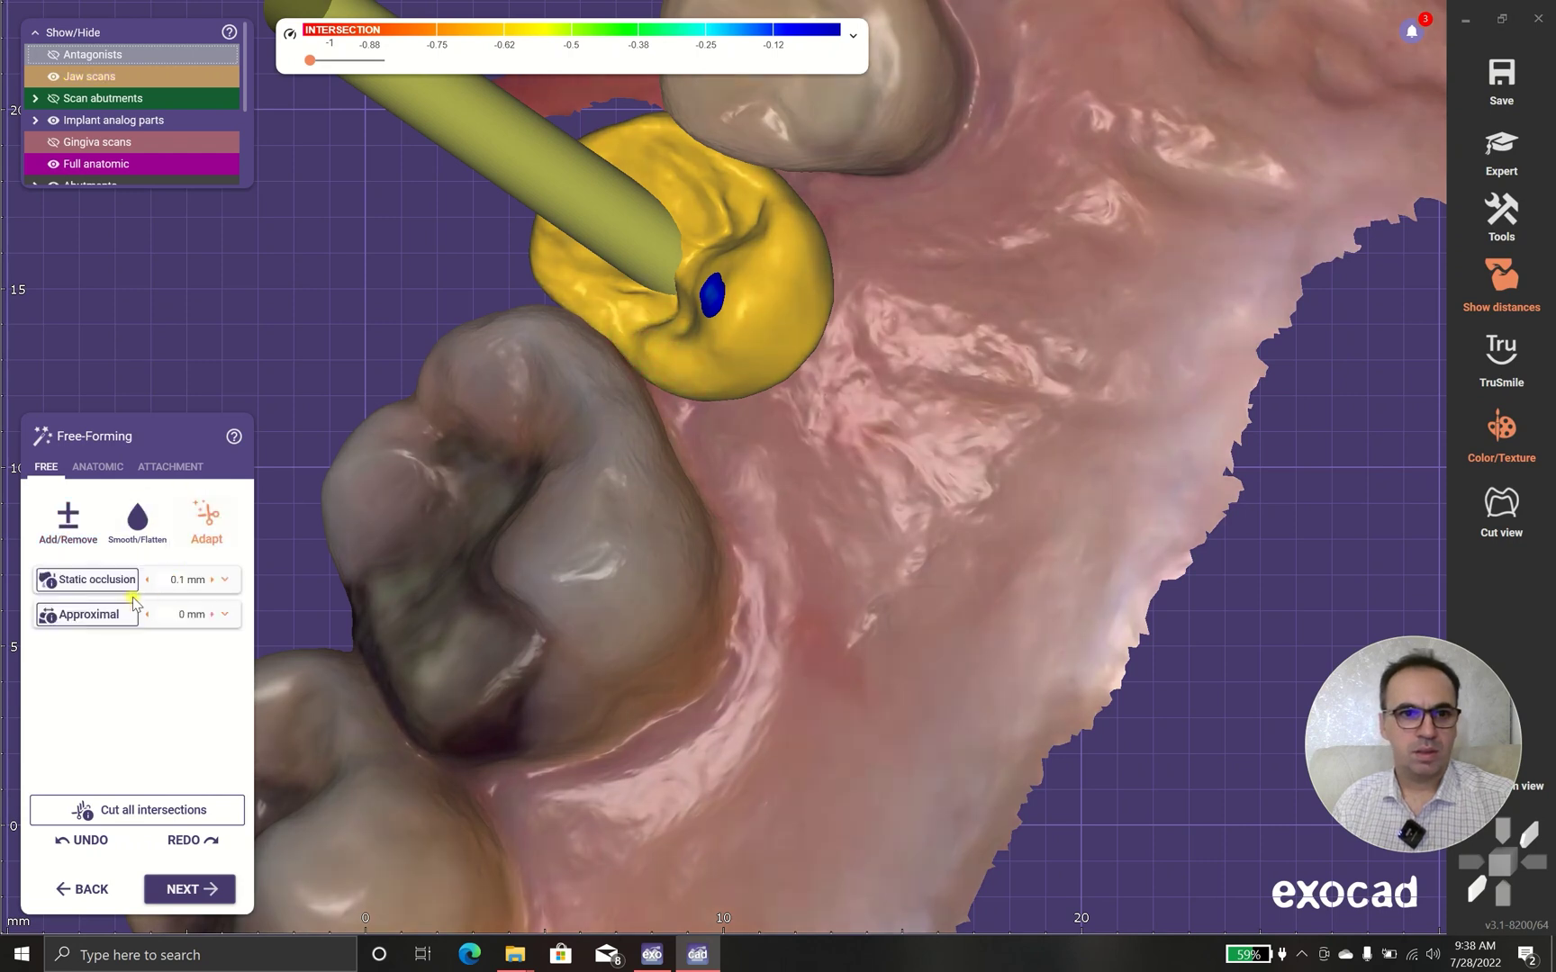
click(225, 616)
click(91, 689)
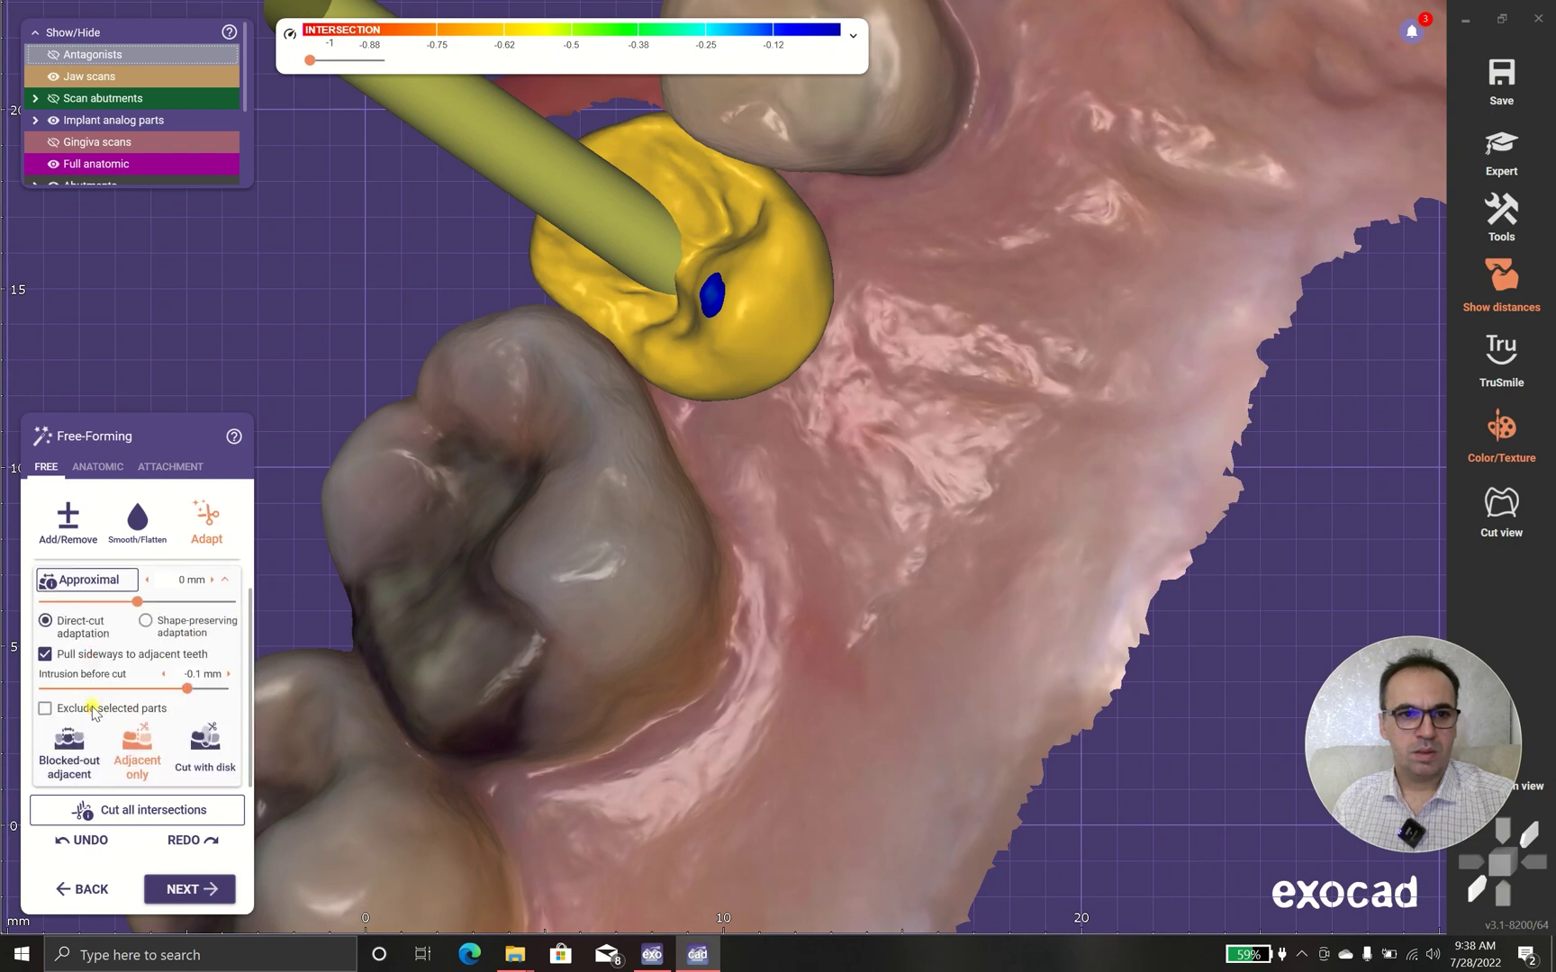
click(128, 810)
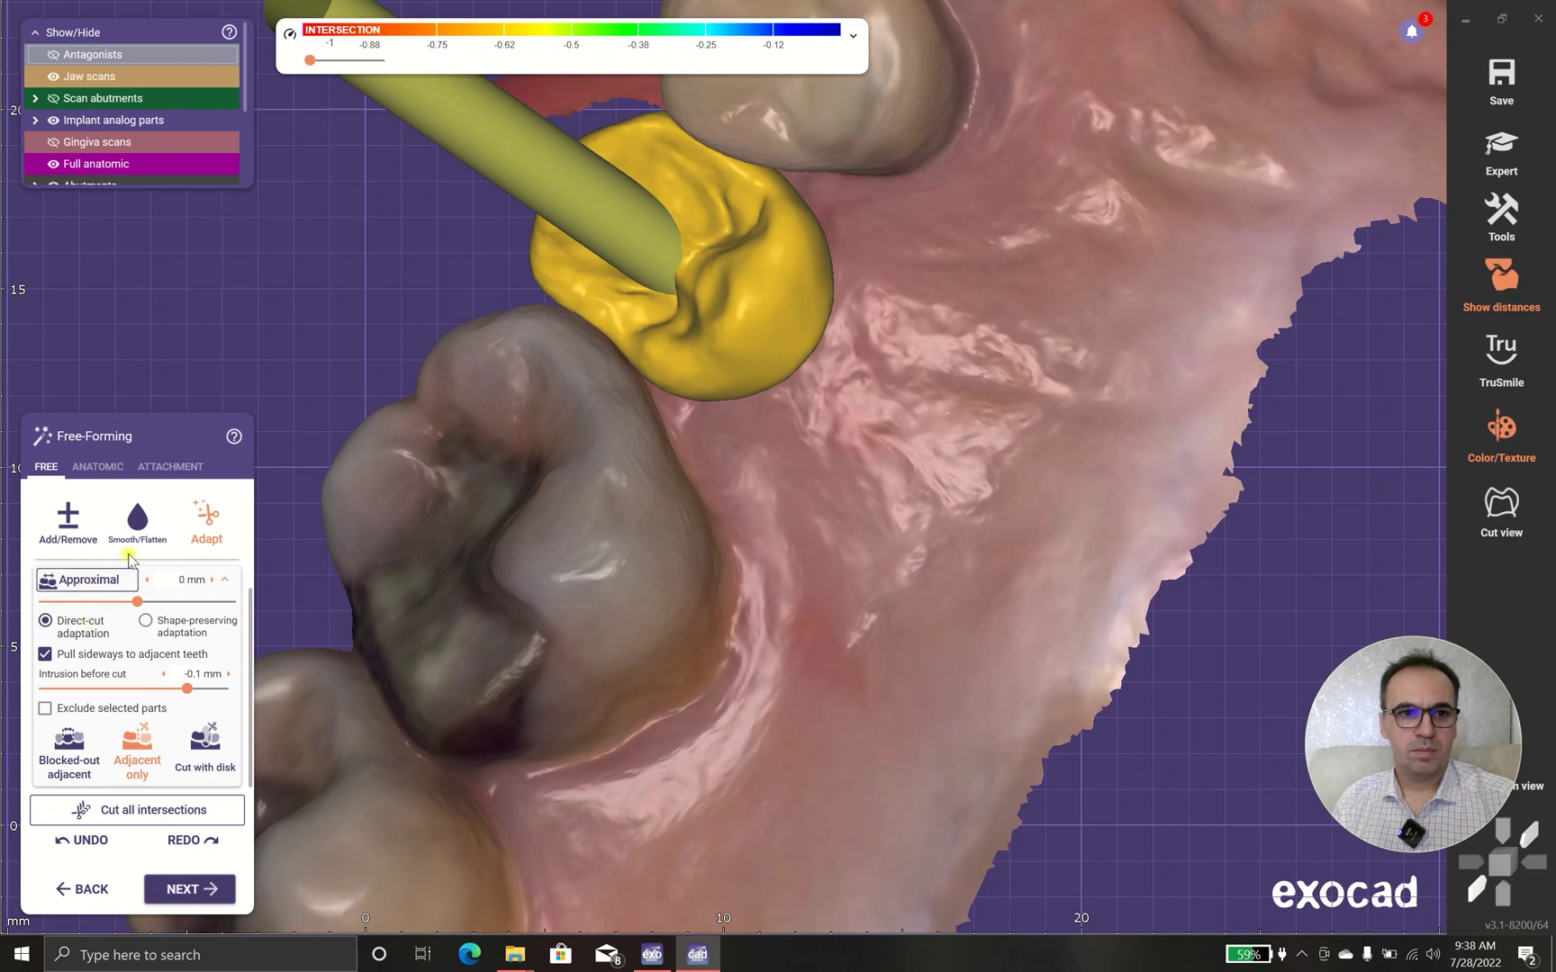
click(226, 582)
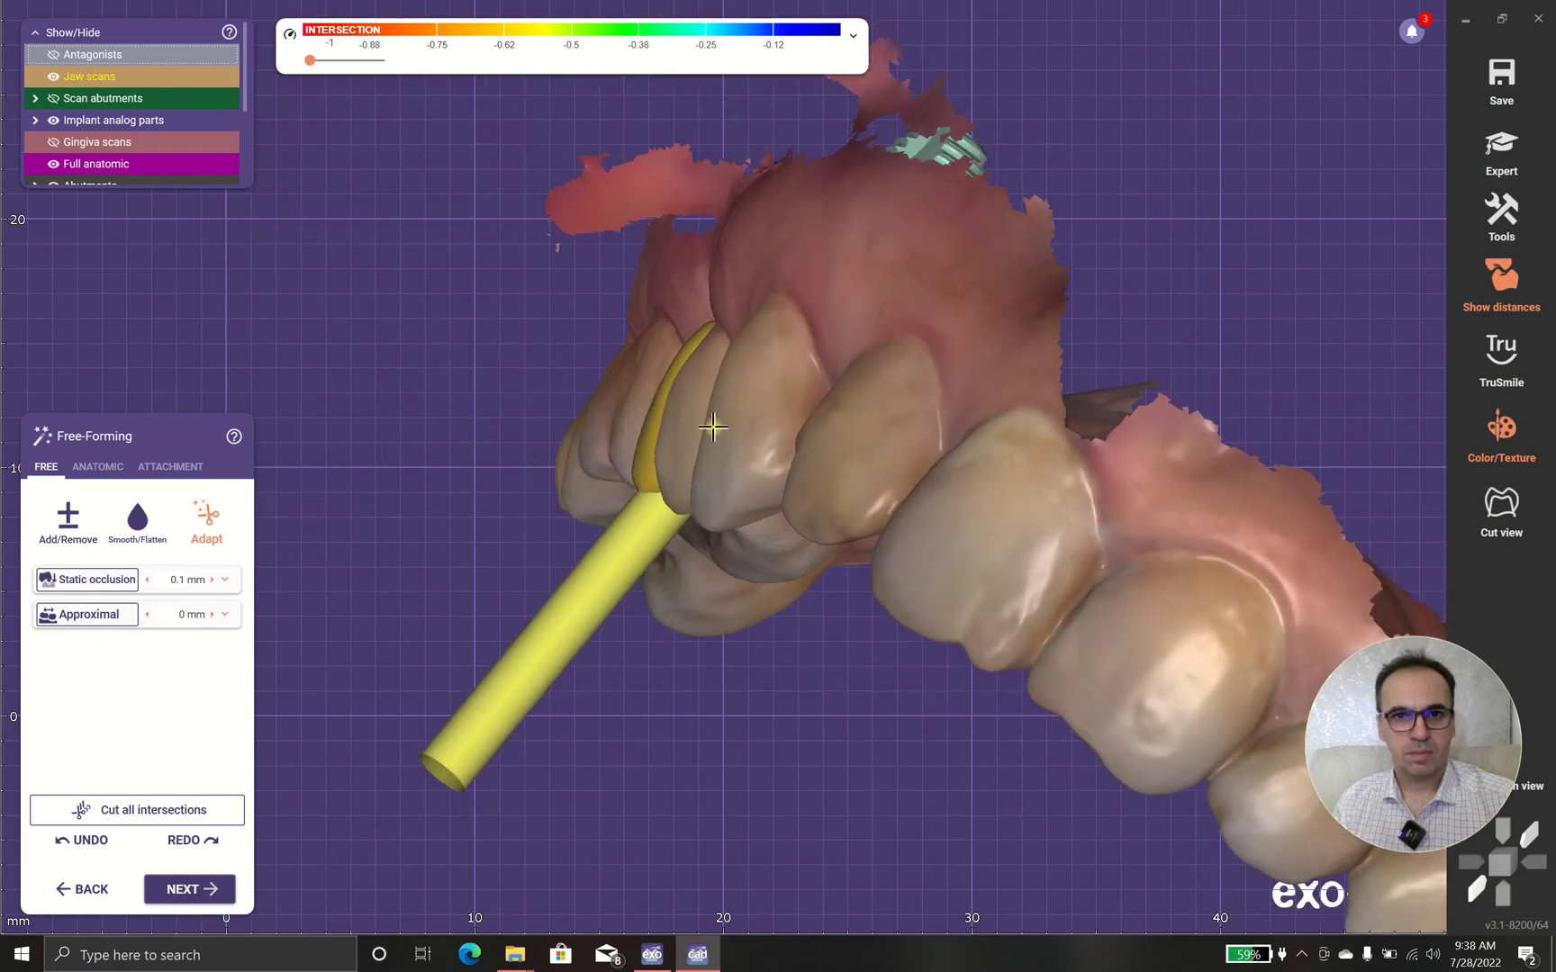
Reshape the crown cusps with the Anatomic tools and continue to Secondary Insertion Direction
click(79, 464)
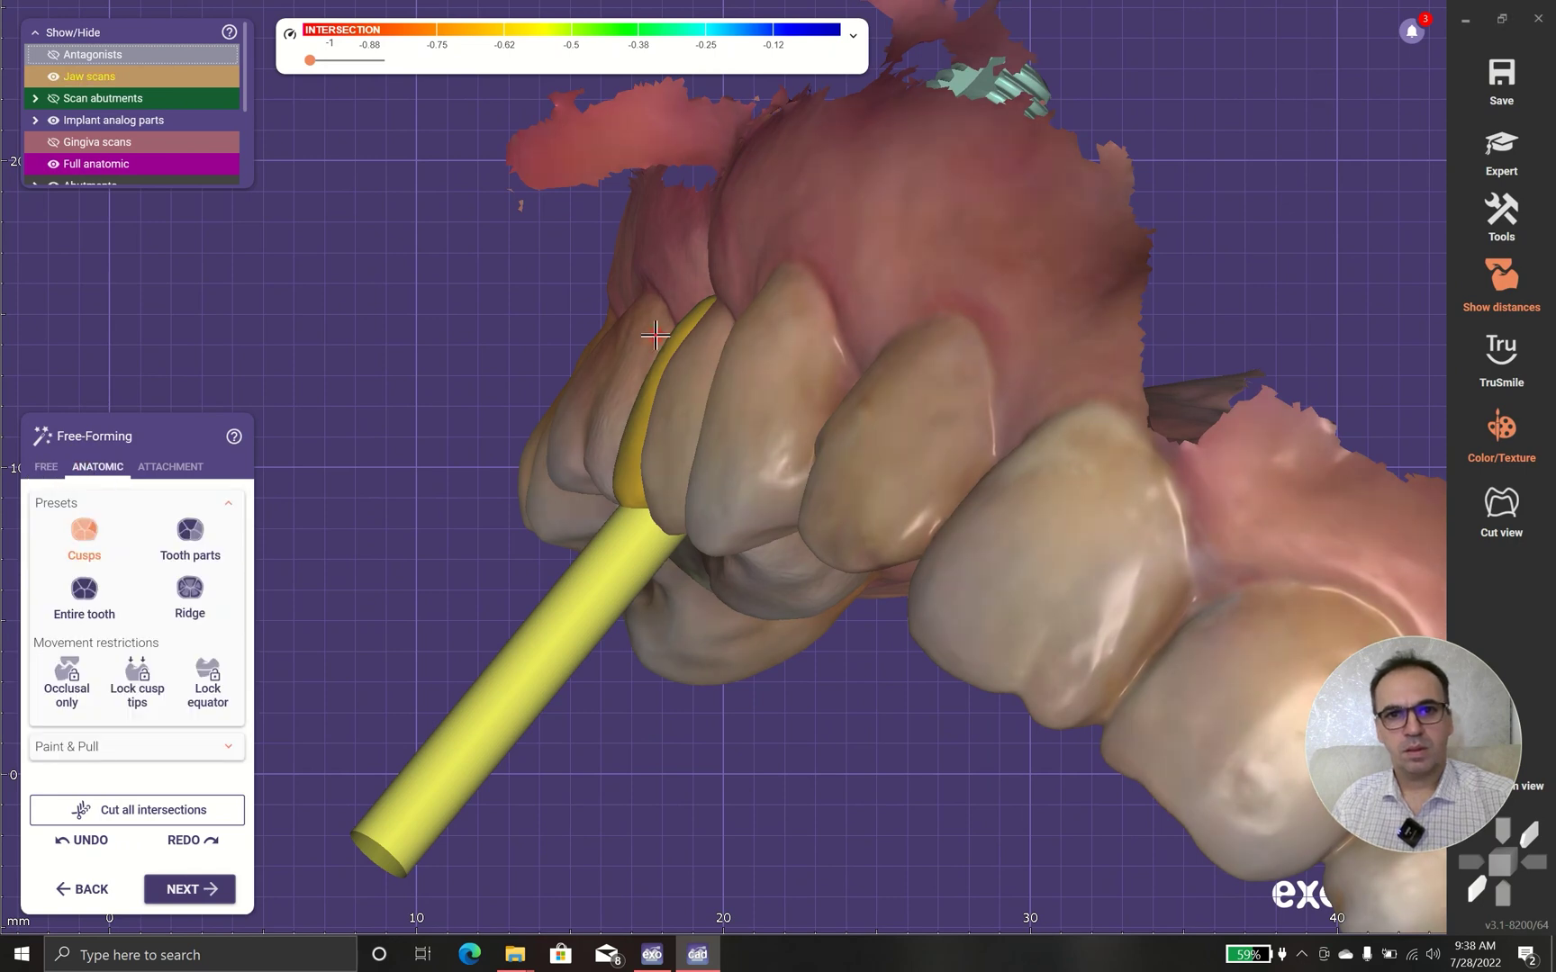
drag(655, 336, 682, 326)
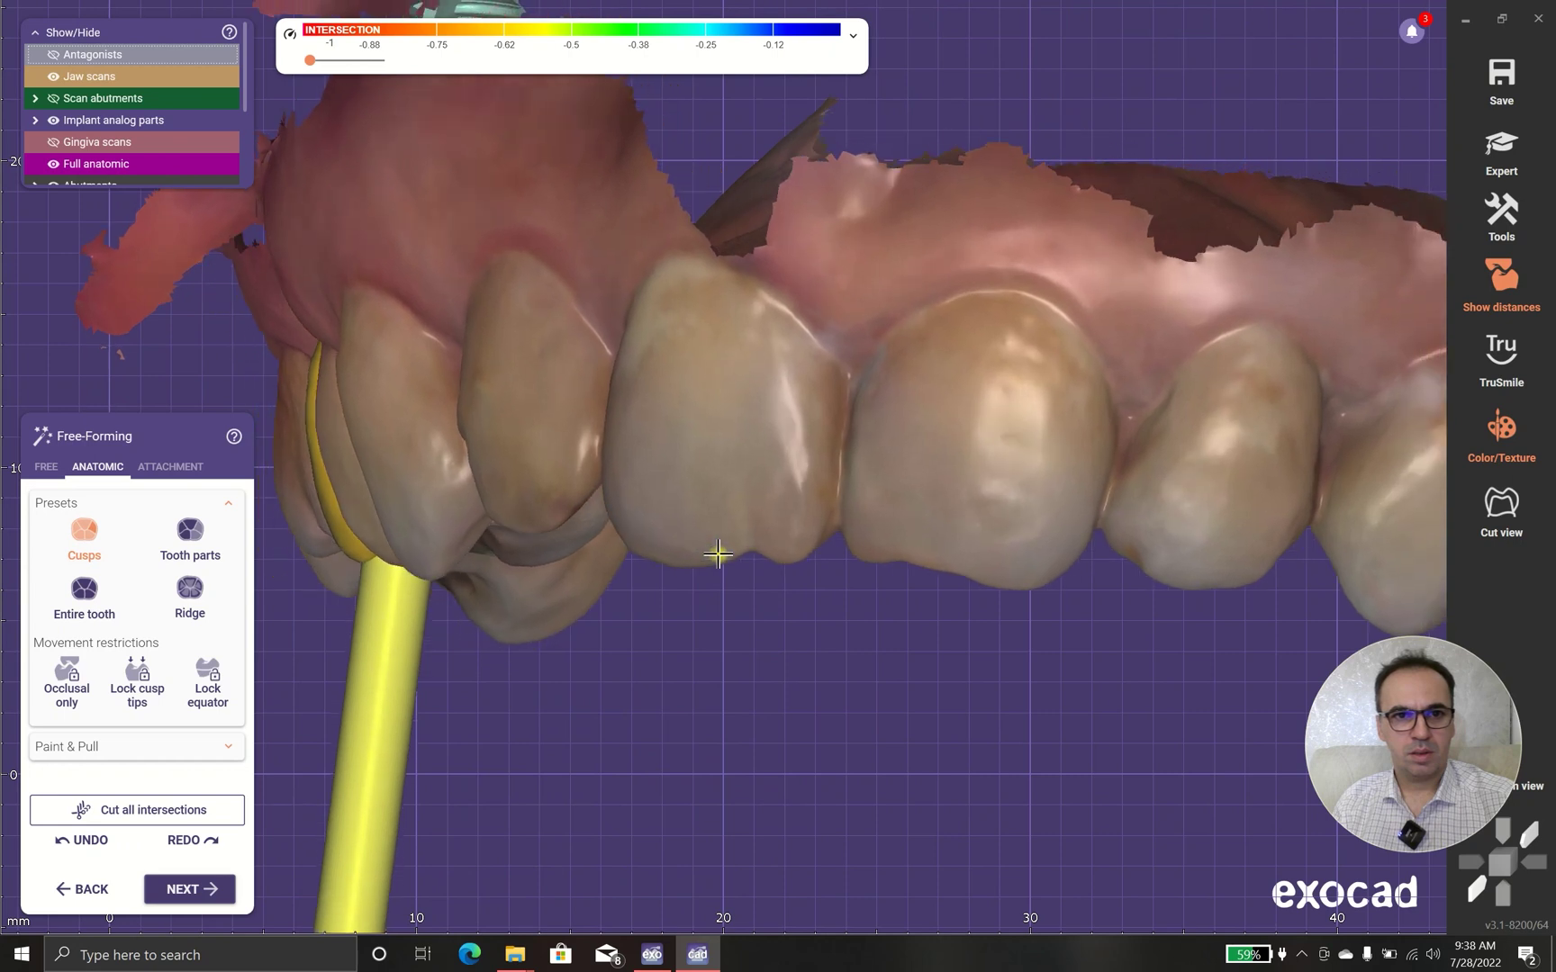
click(190, 890)
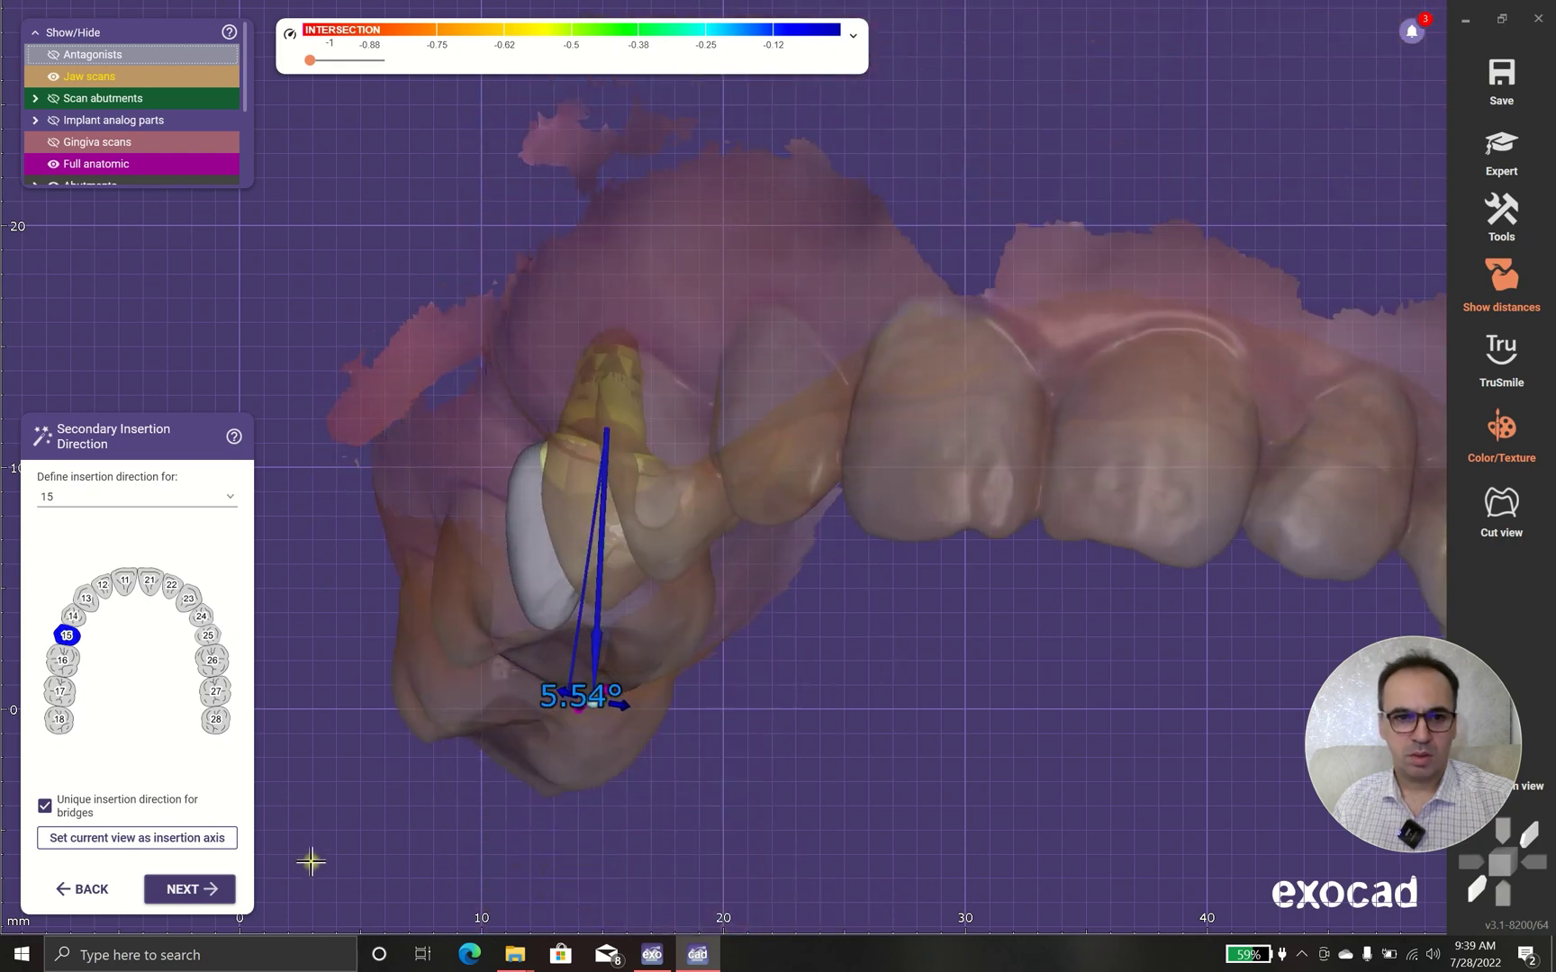
Accept the 5.54° insertion direction and continue to Abutment Design
click(202, 892)
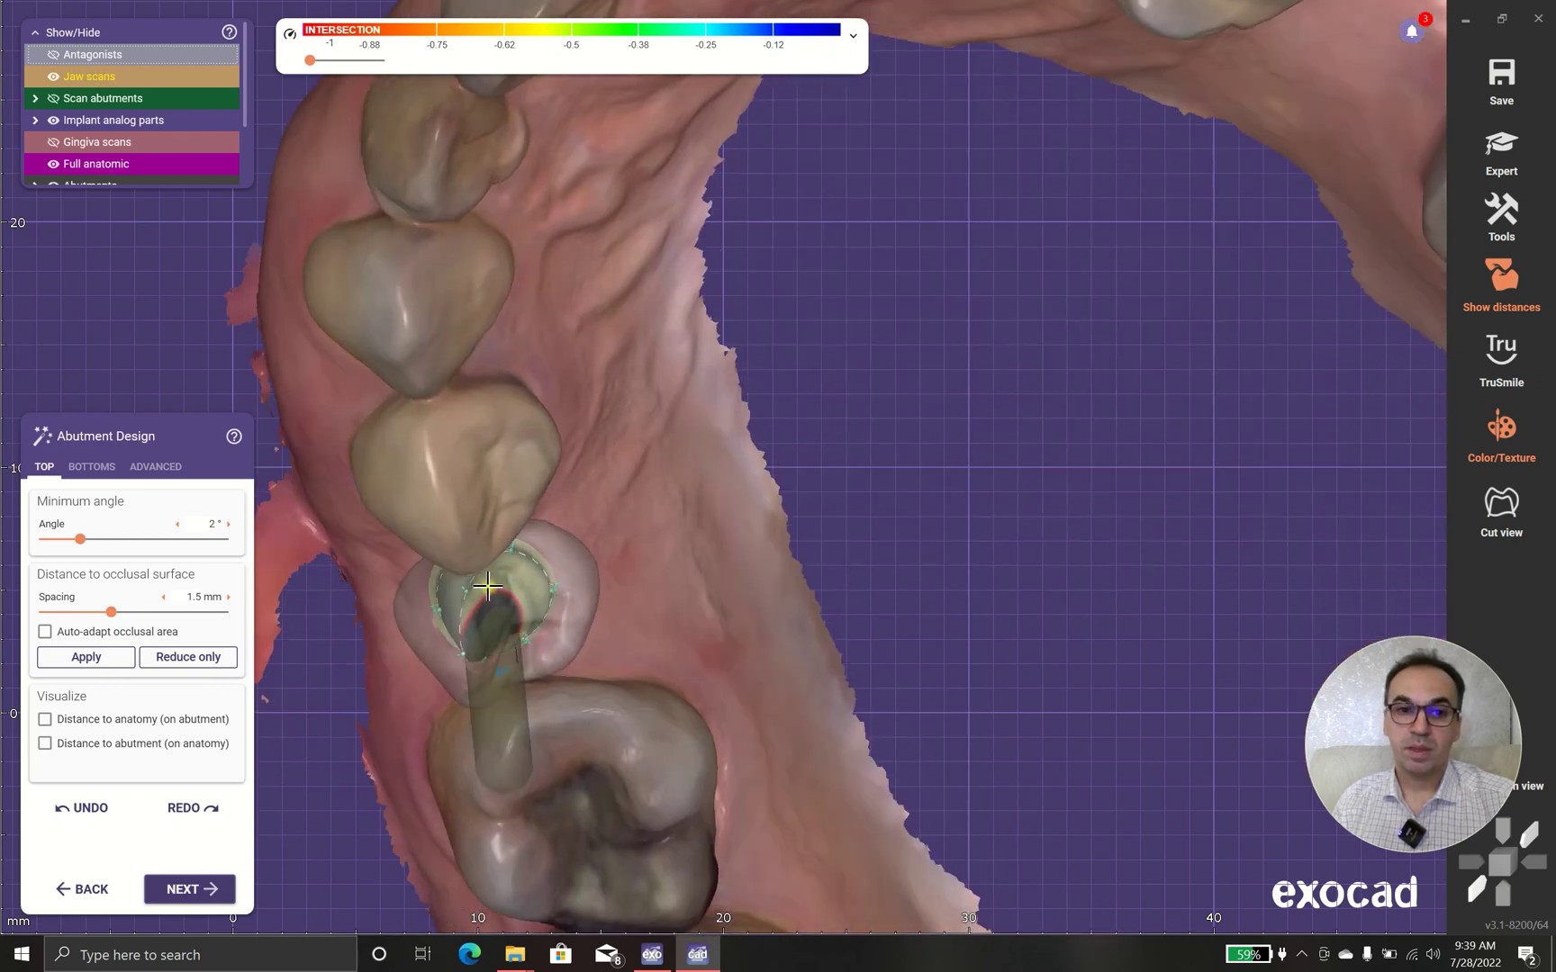
Make crown and gingiva semi-transparent, section the abutment to measure 7.397 mm, and set screw channels to 45%
click(192, 163)
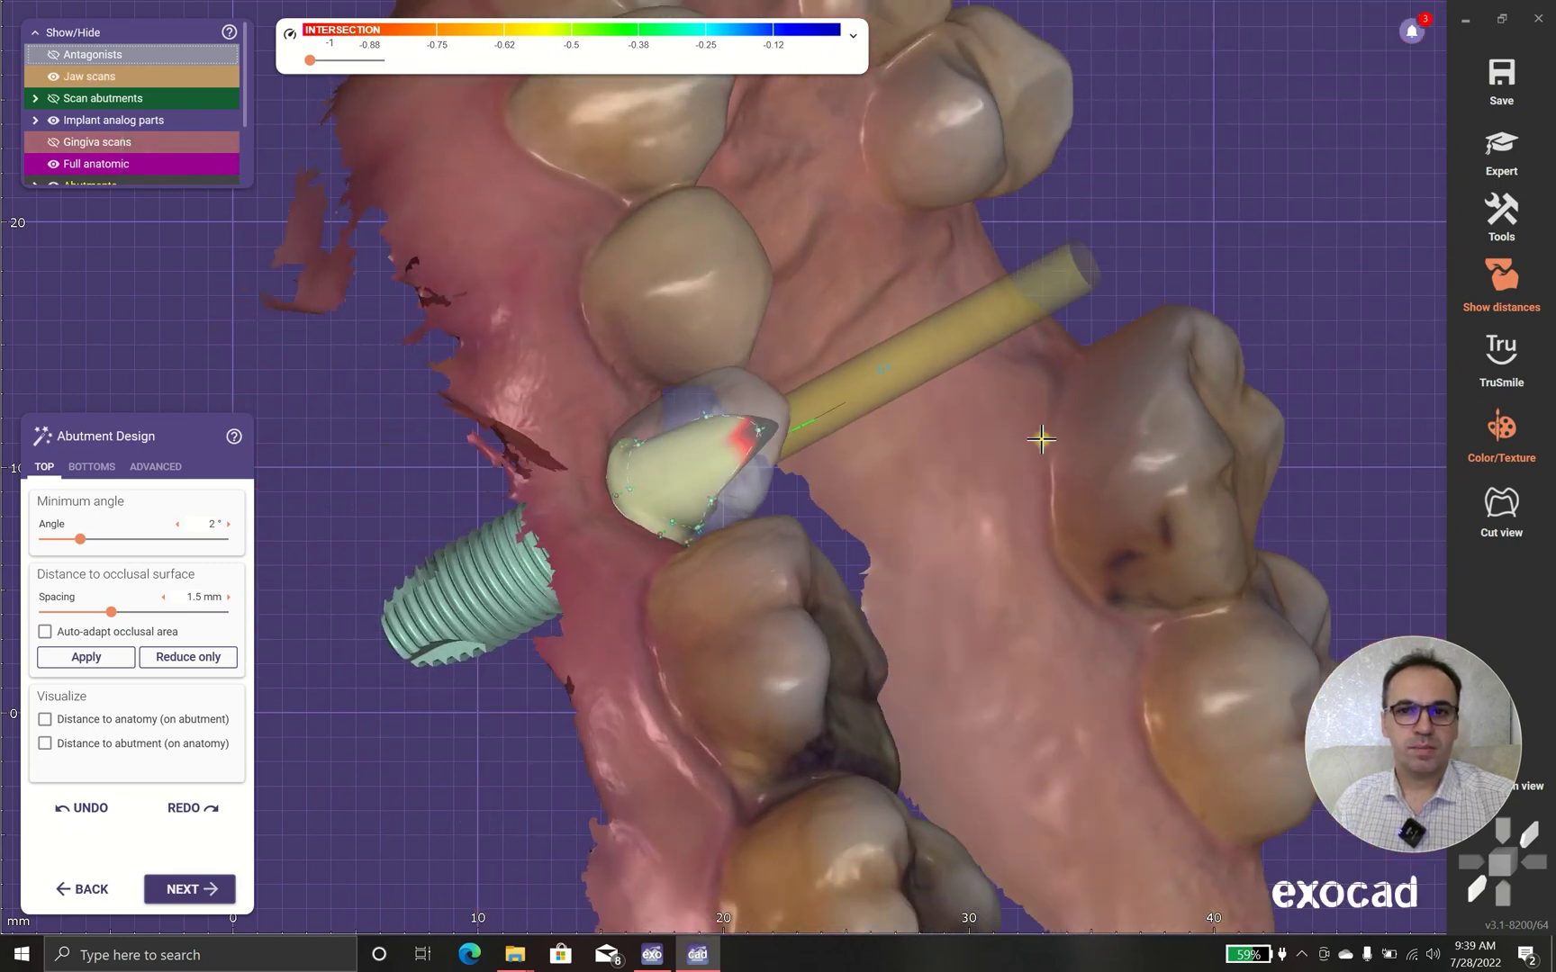
click(1500, 505)
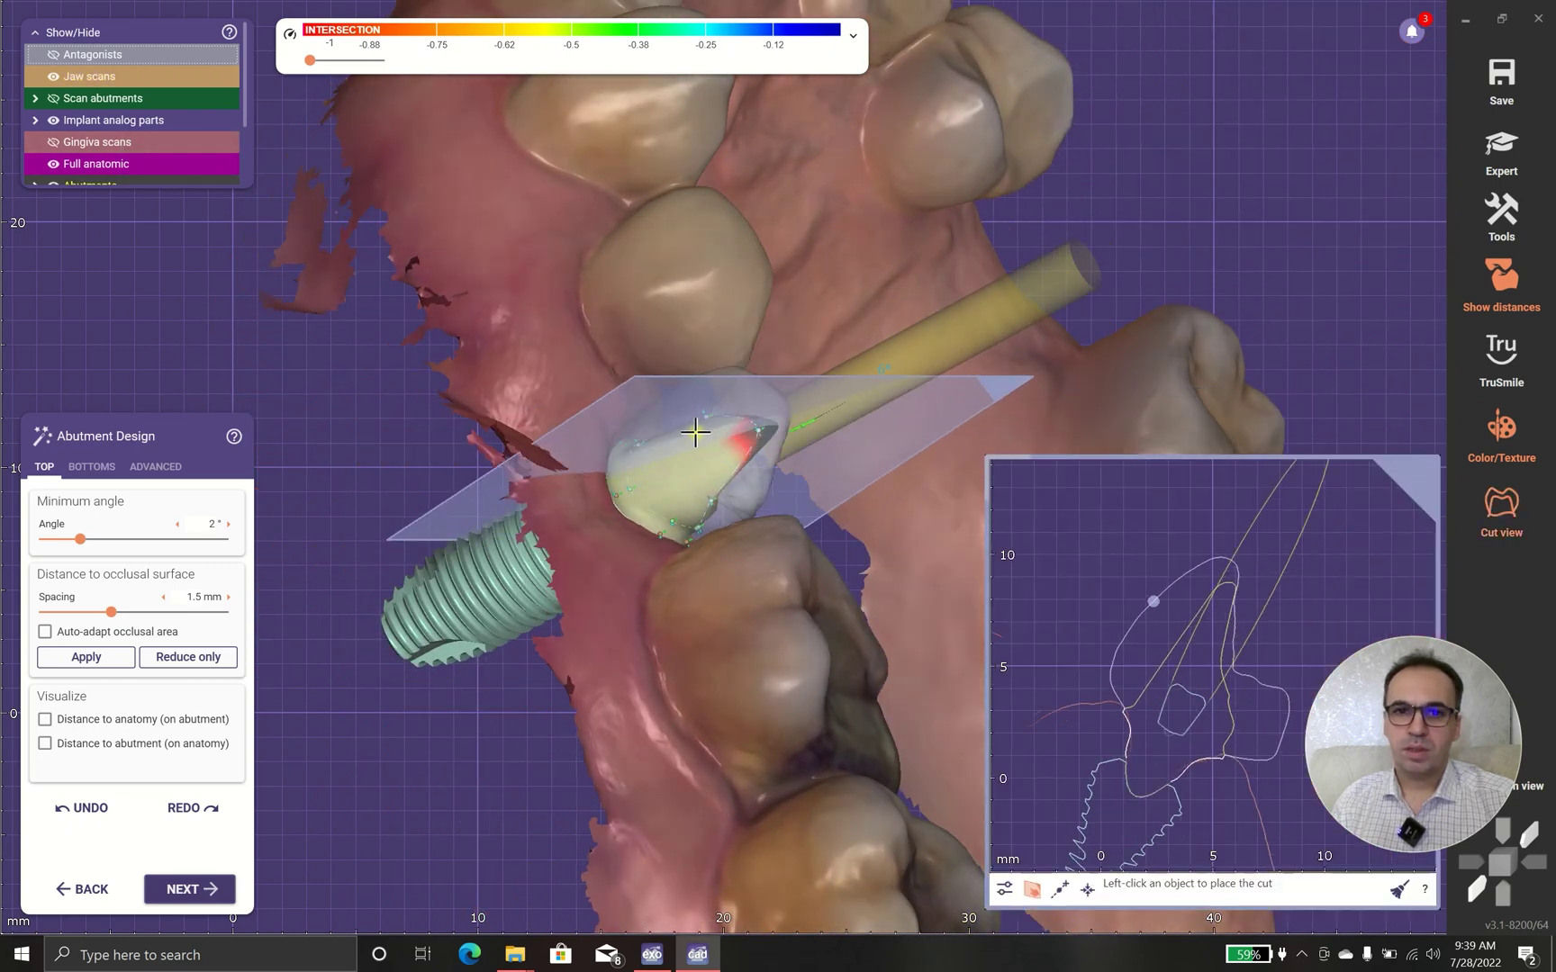
click(695, 433)
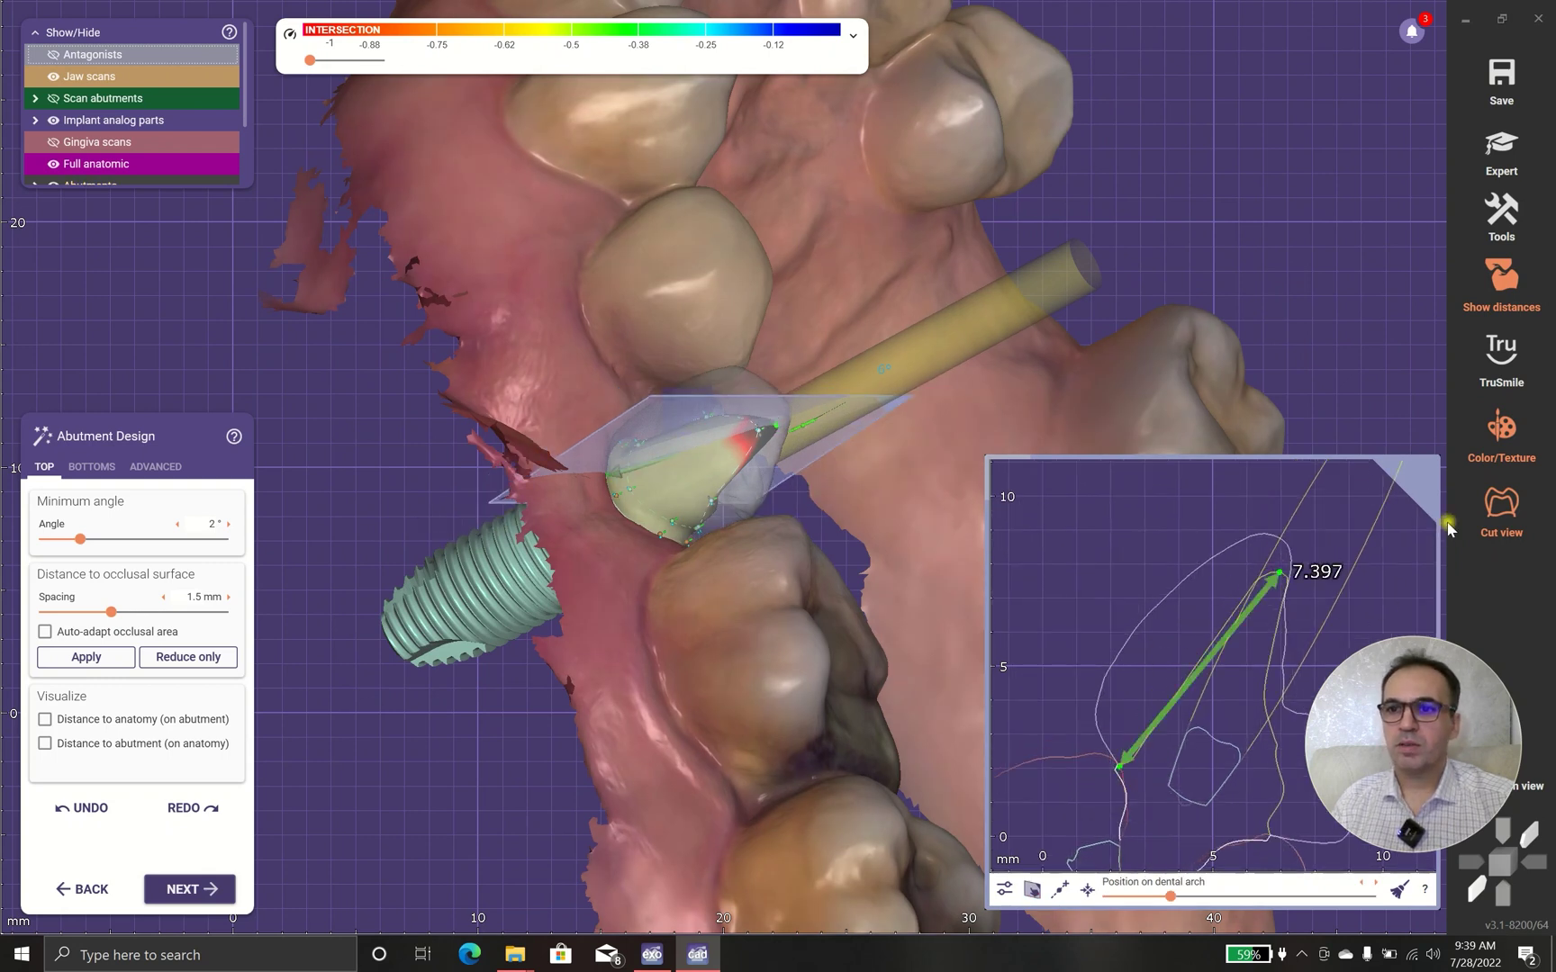
click(1488, 510)
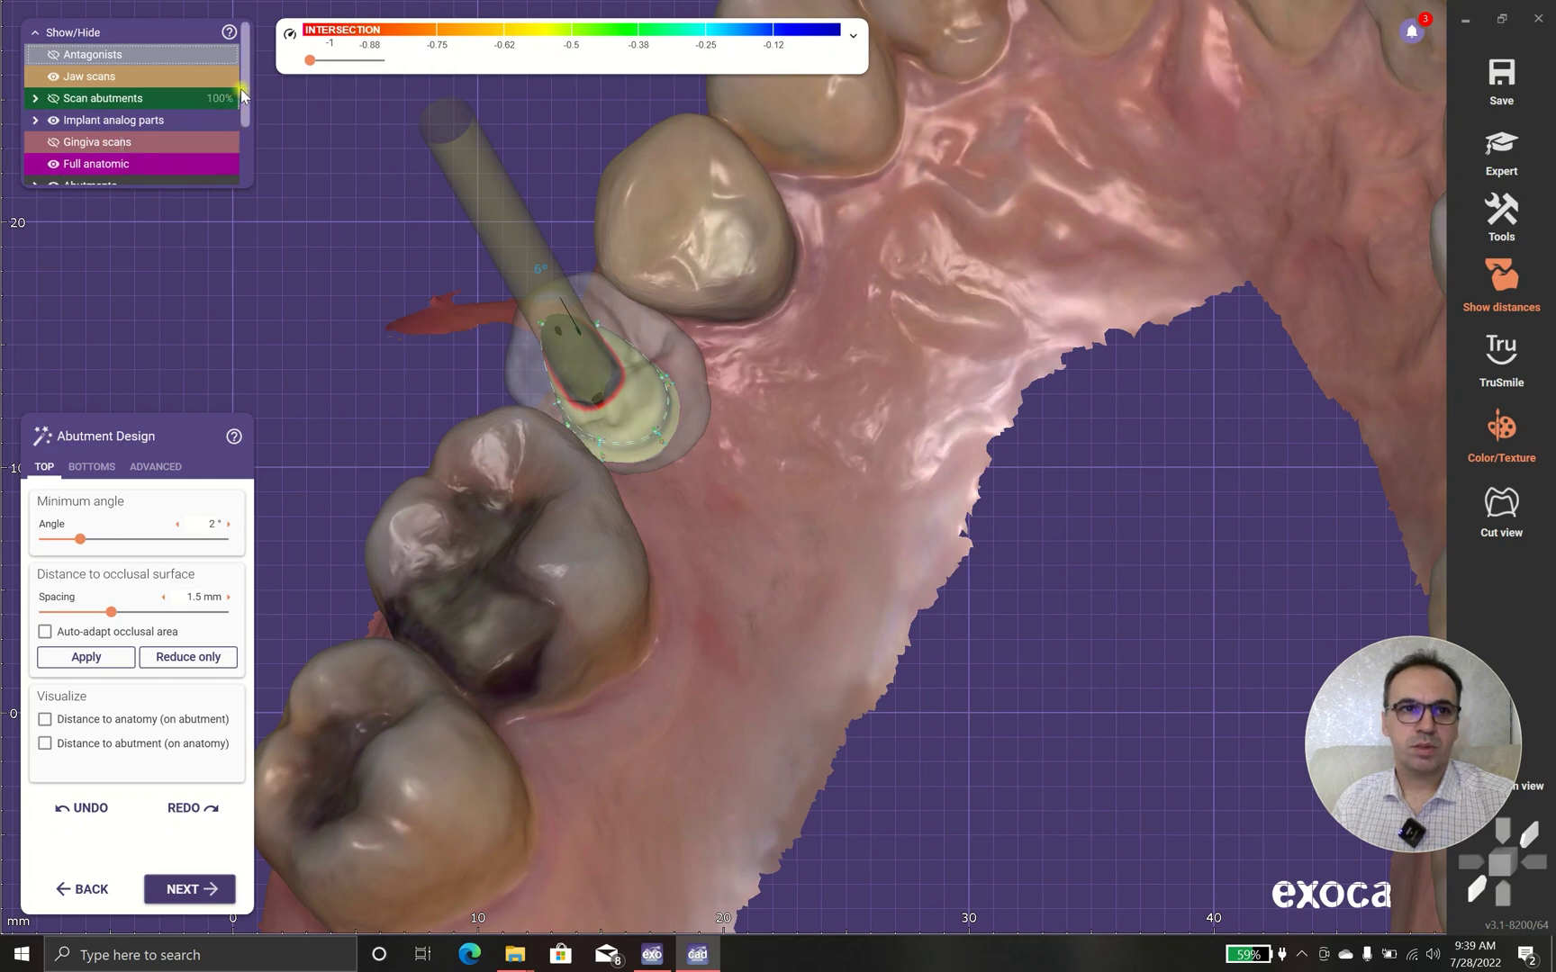
drag(243, 96, 232, 178)
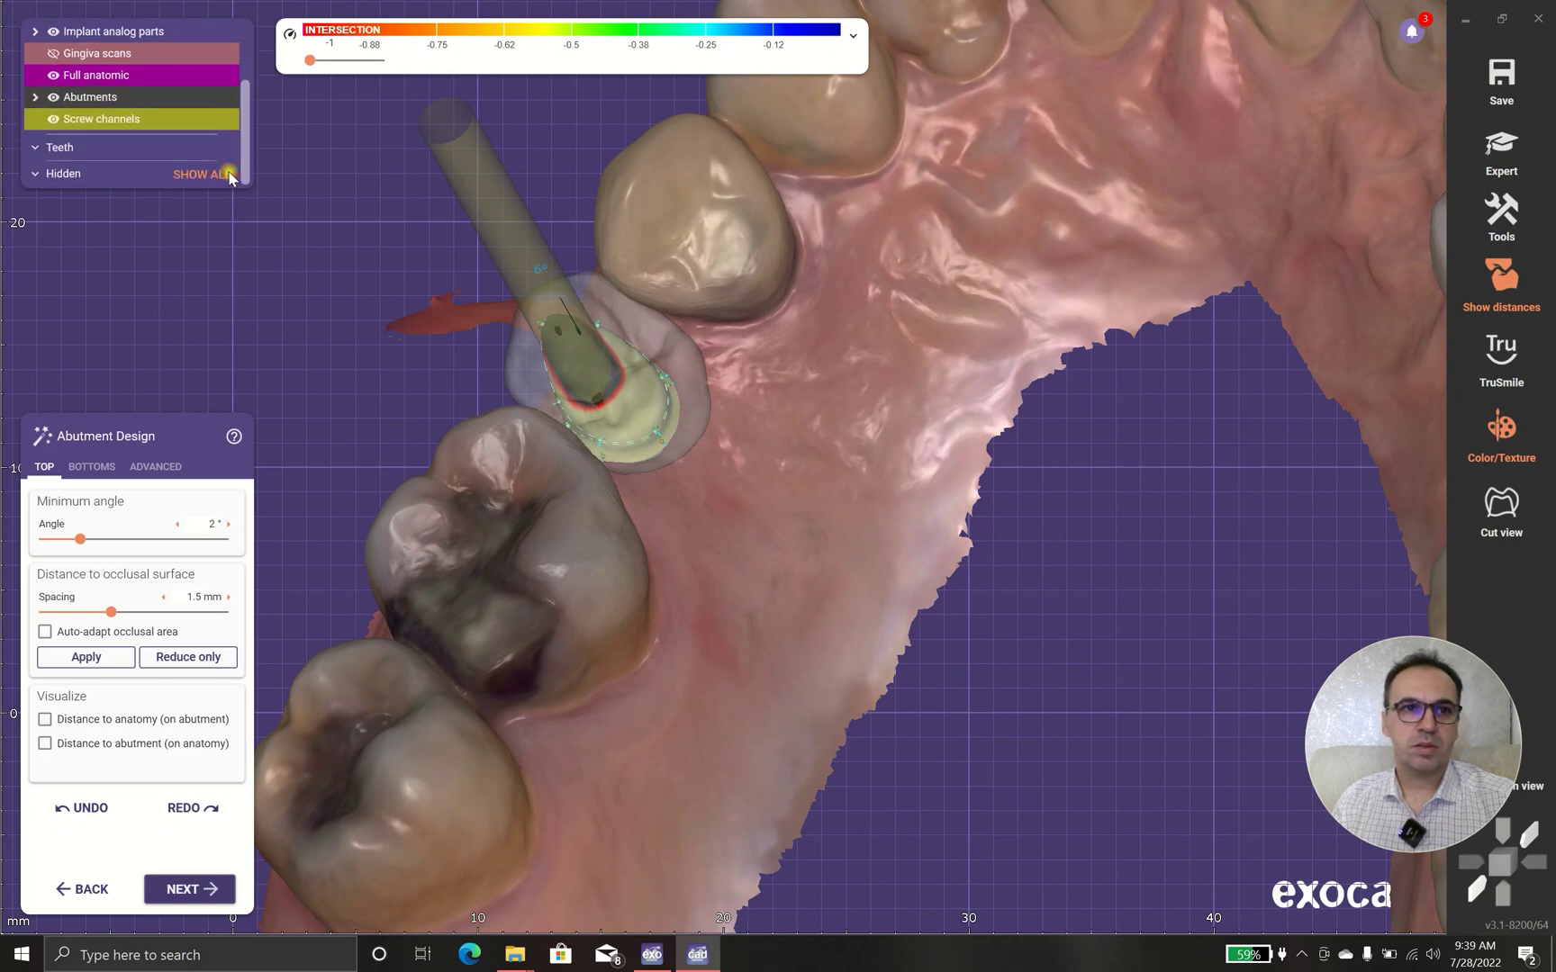
Hide the screw channel and Full anatomic crown, then rotate around the bare abutment
click(53, 119)
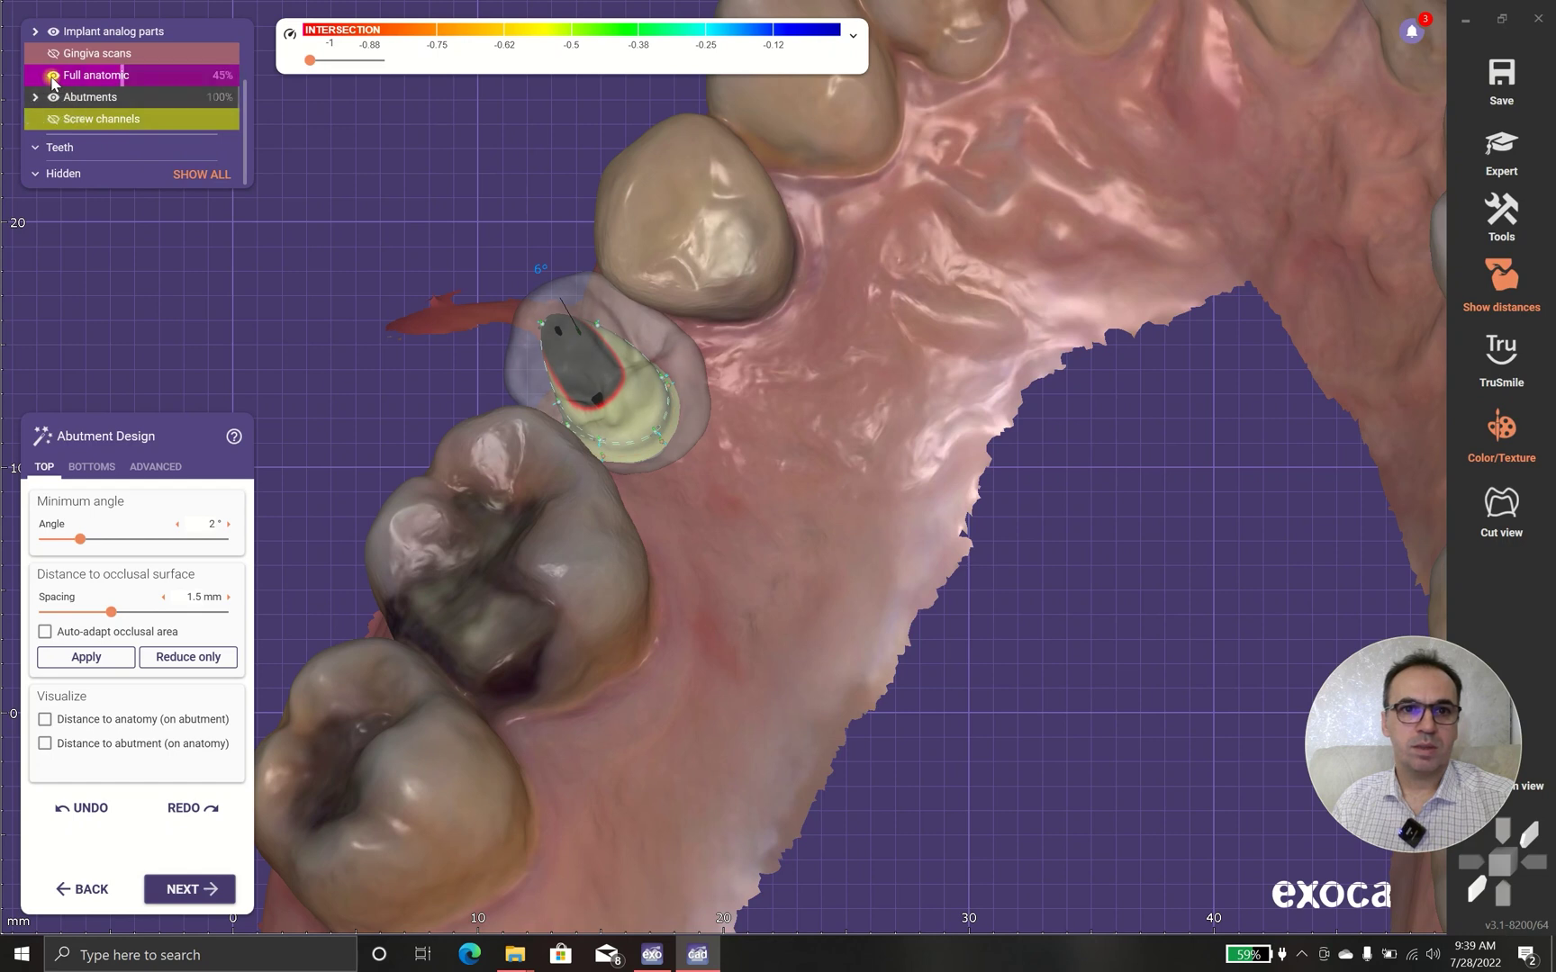
click(53, 78)
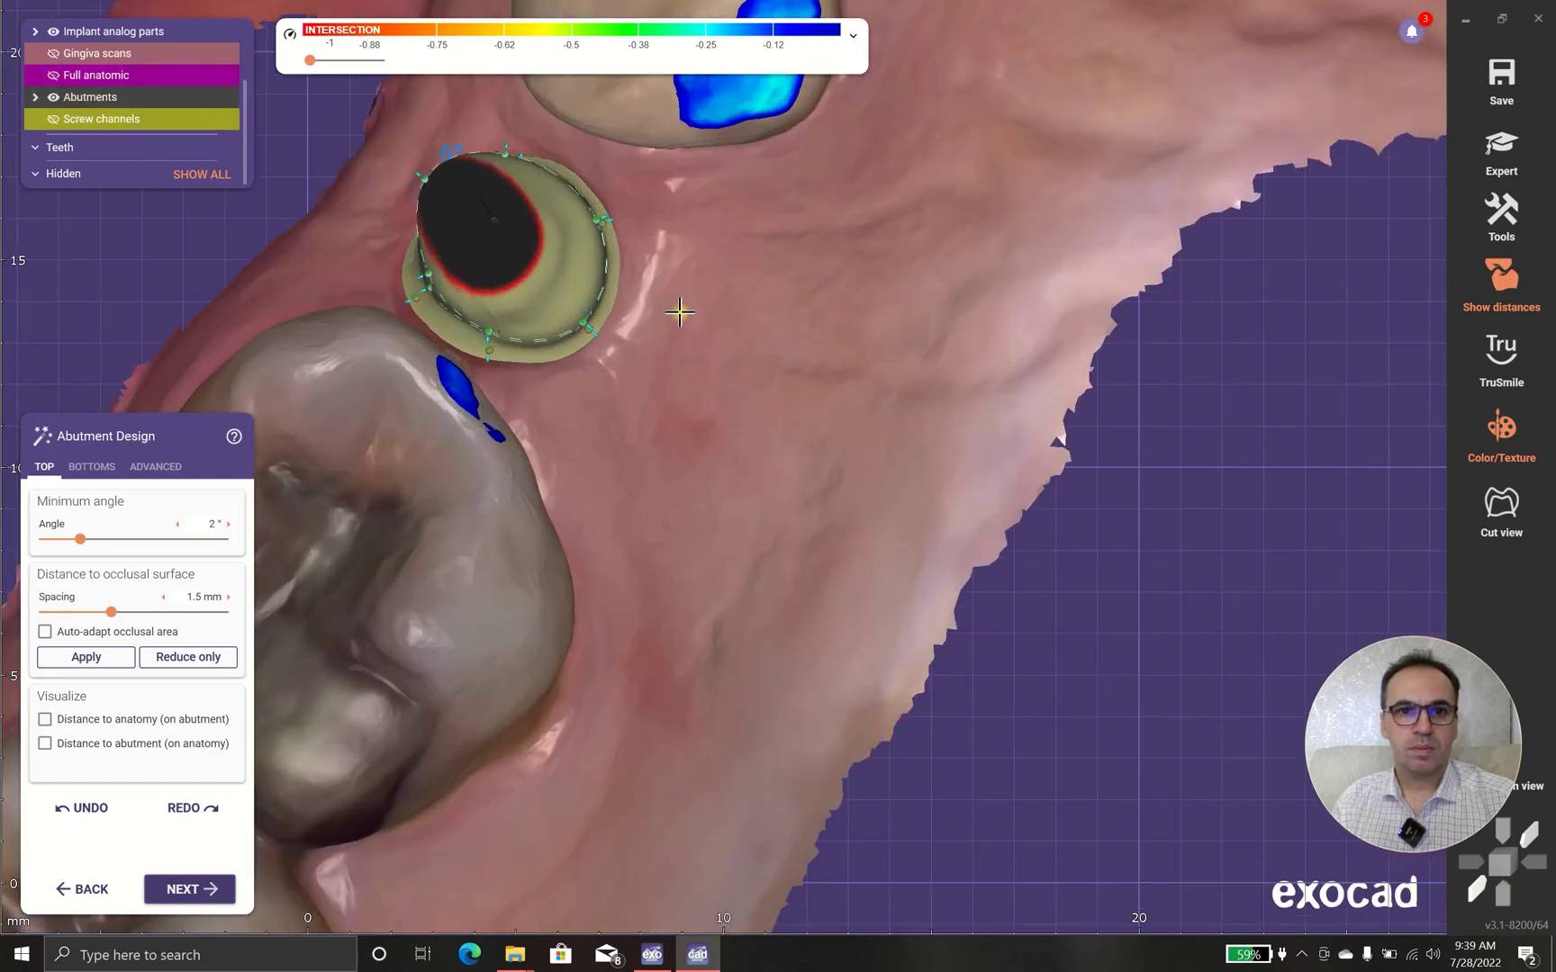
right_drag(680, 312, 764, 267)
scroll(625, 400, up, 3)
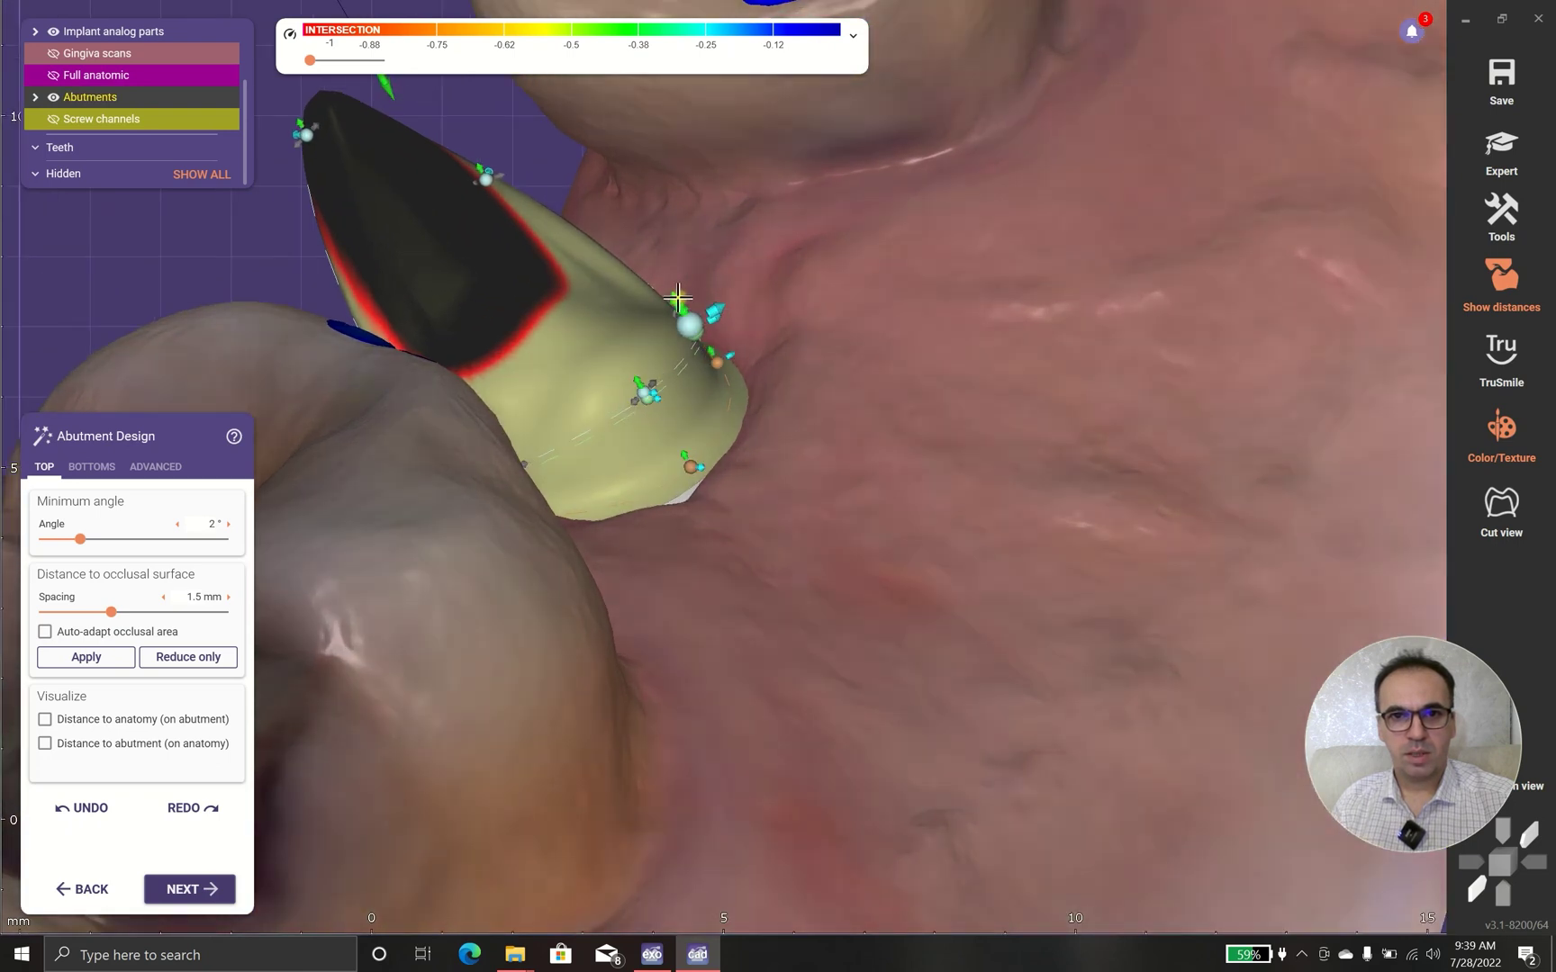
right_drag(660, 268, 444, 521)
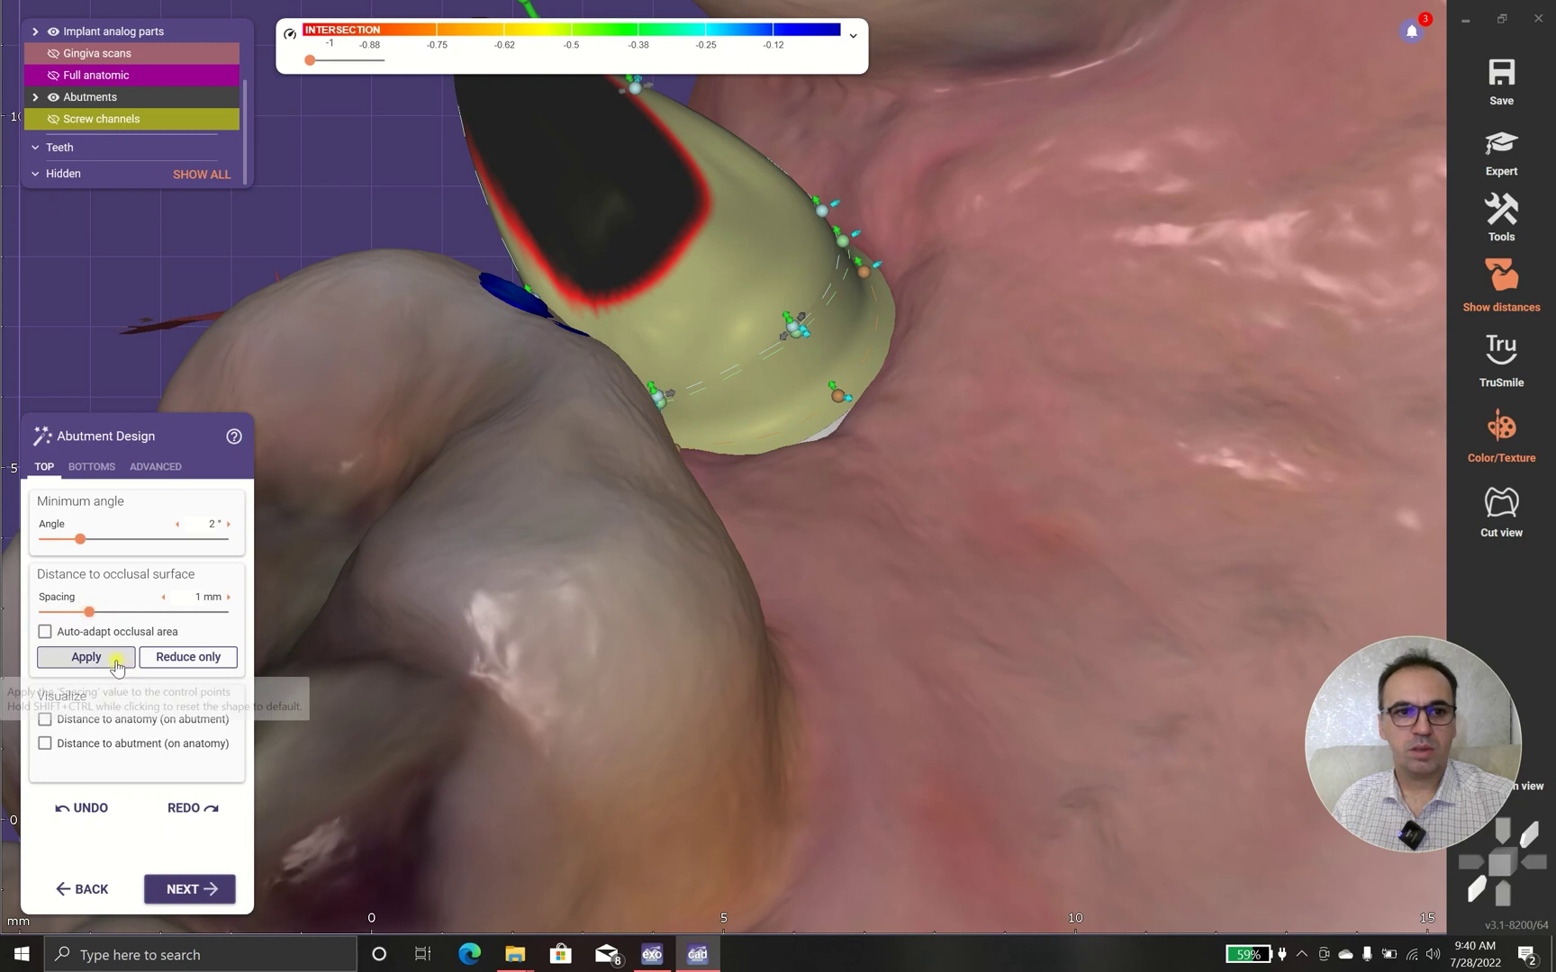
Apply the 1 mm distance to occlusal surface and turn the jaw so the abutment stands upright
click(86, 658)
scroll(525, 555, down, 3)
right_drag(572, 536, 149, 509)
Review the Bottoms and Advanced margin settings, then show the crown at 67% opacity
click(91, 466)
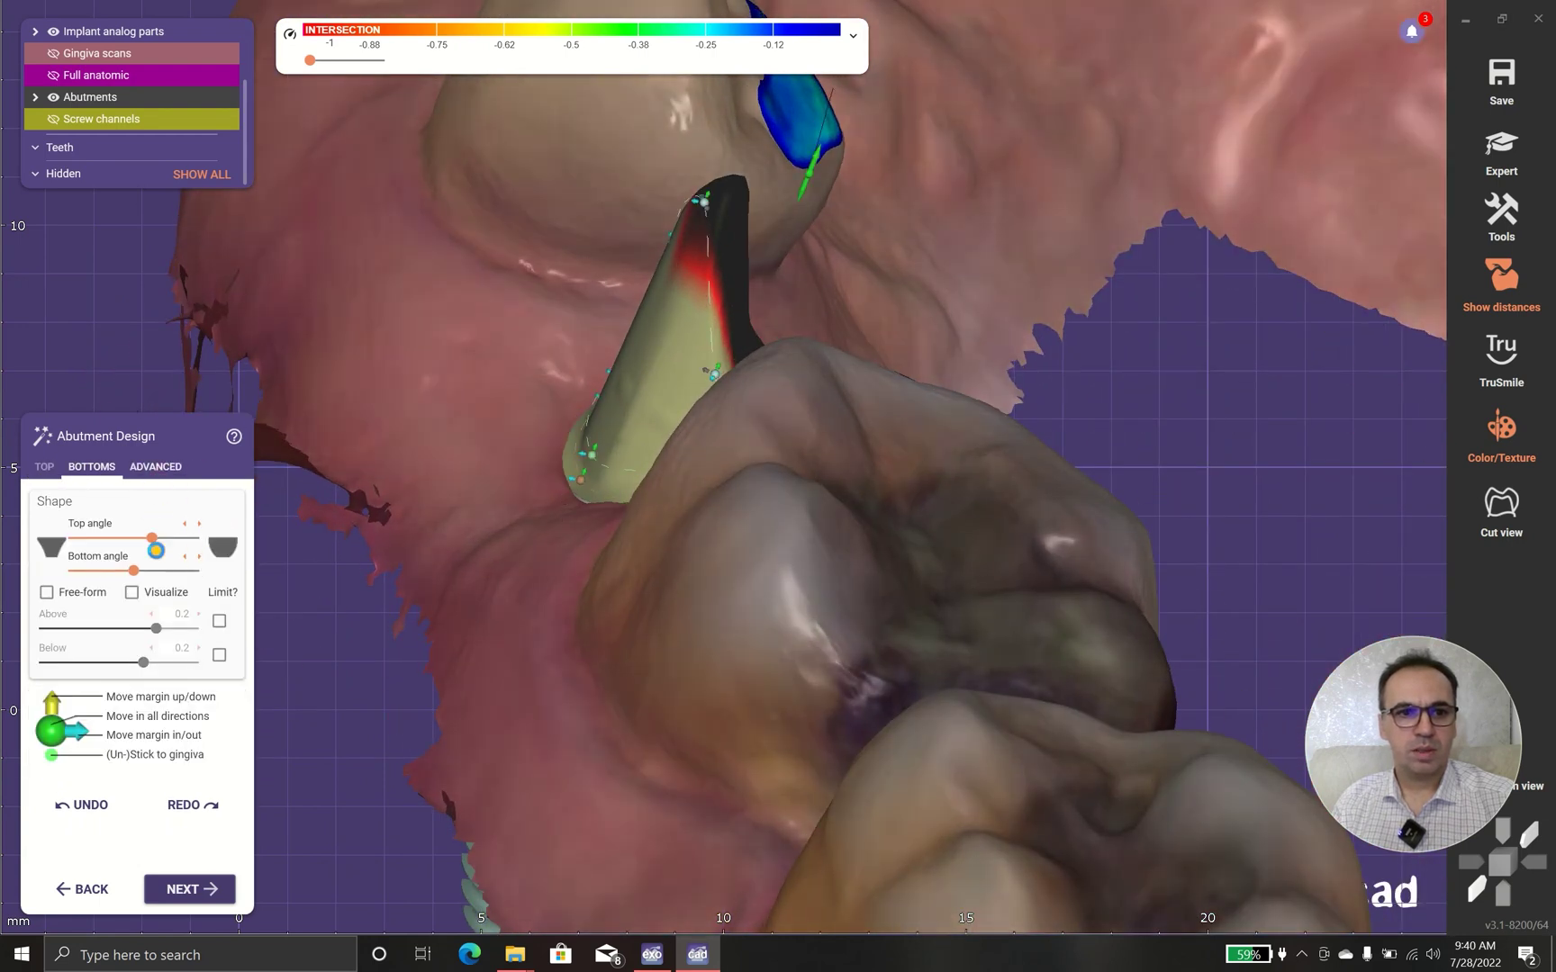
click(155, 466)
click(86, 739)
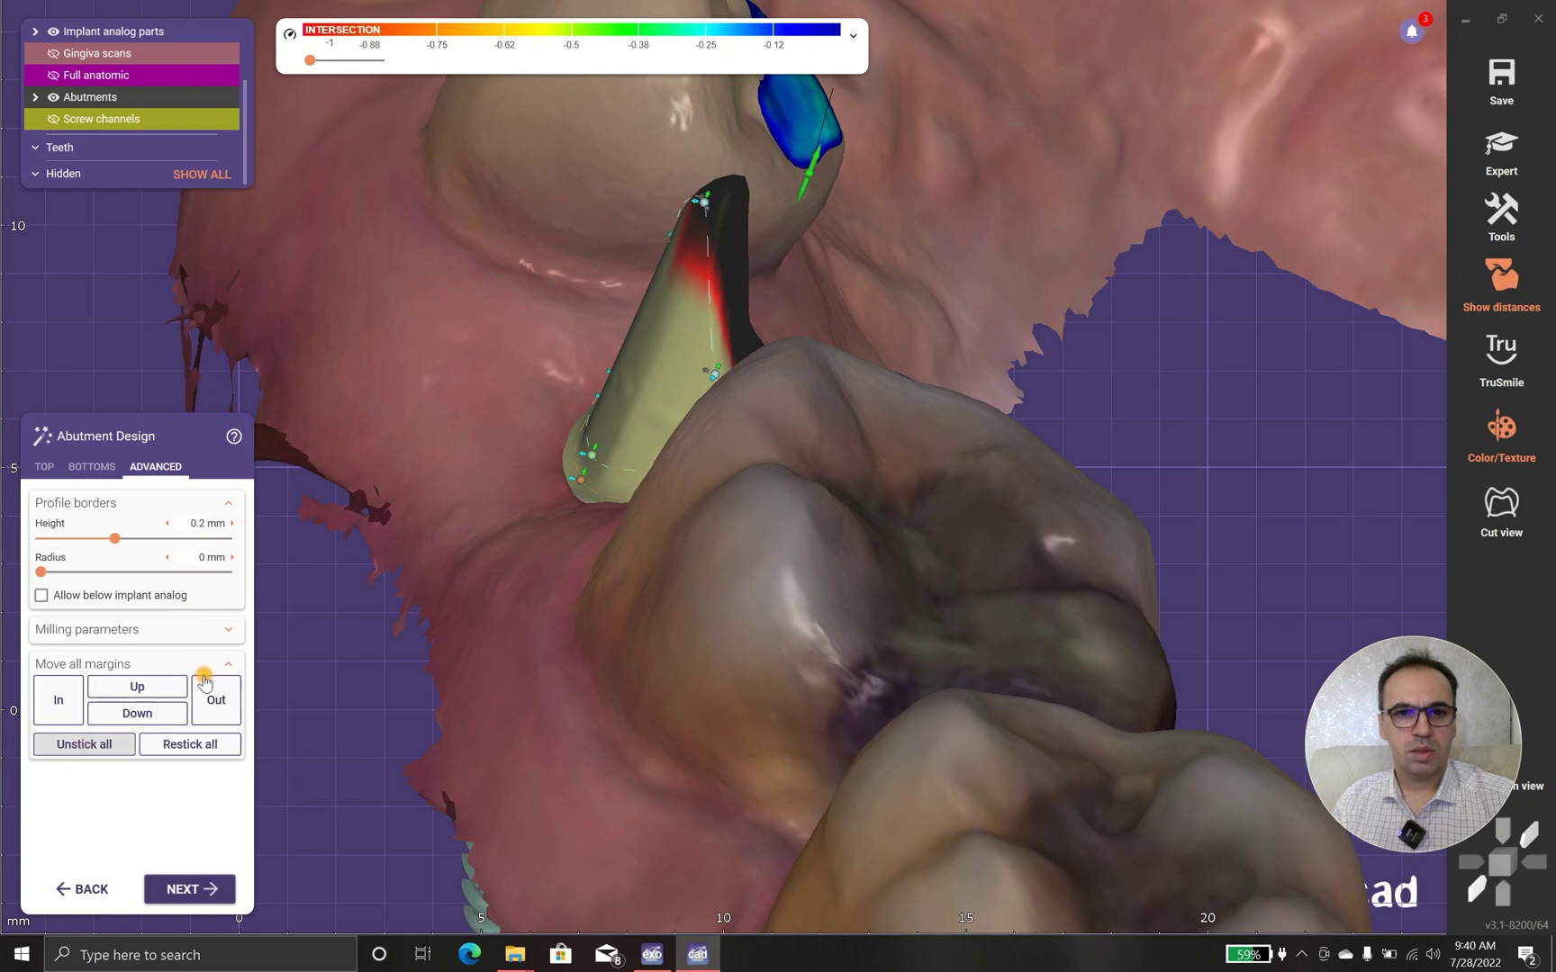
scroll(565, 497, up, 3)
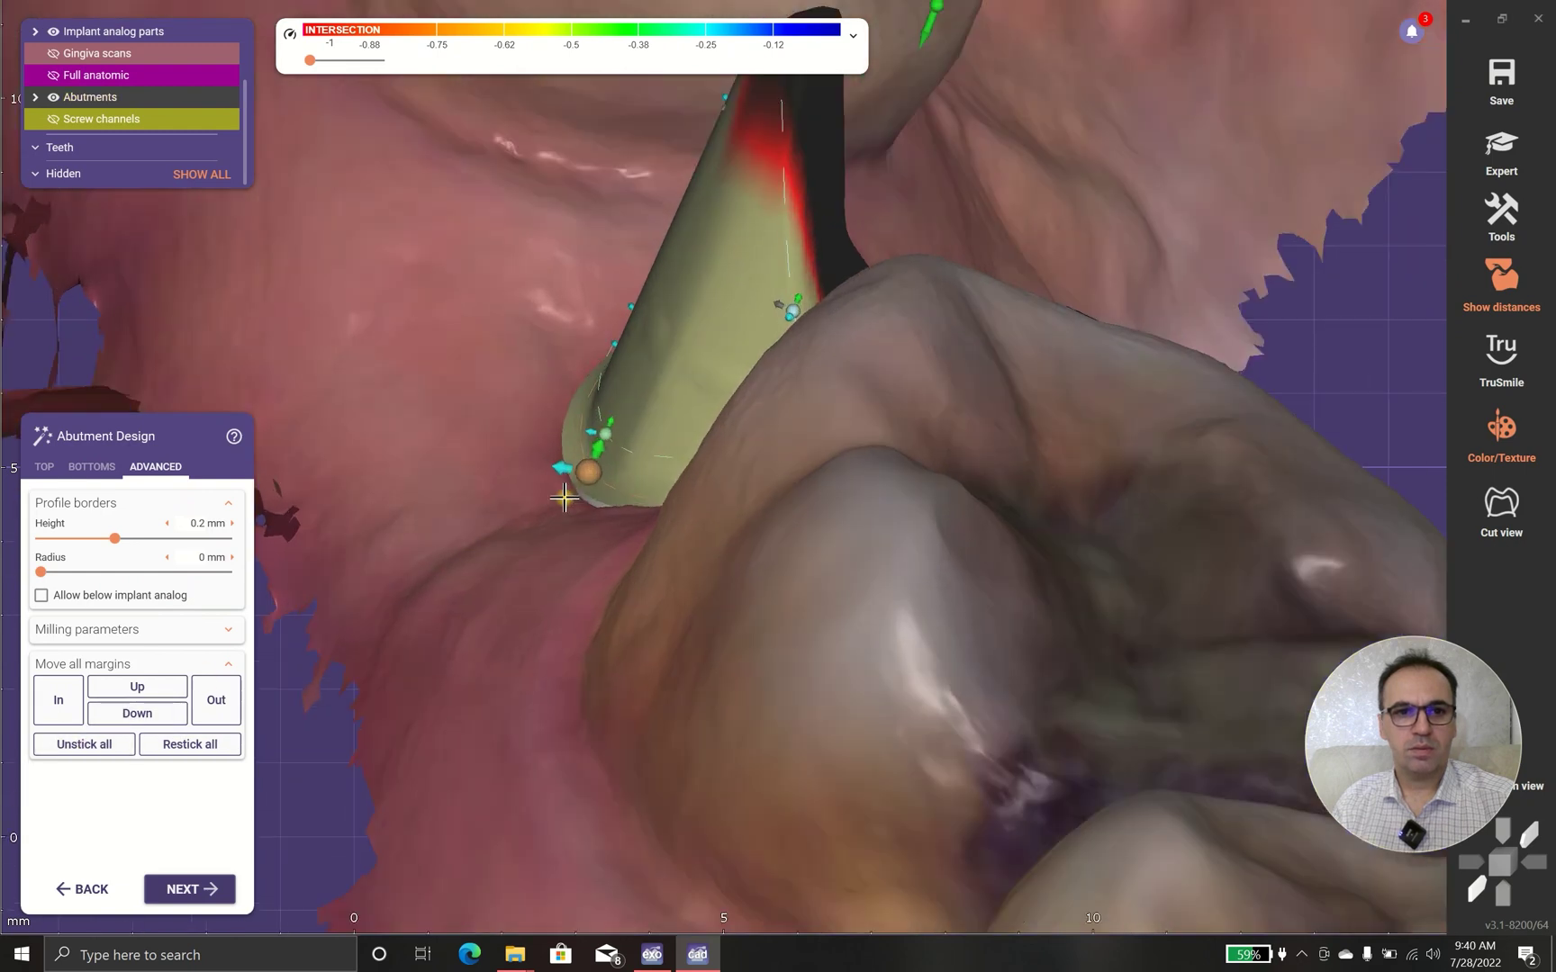
click(75, 470)
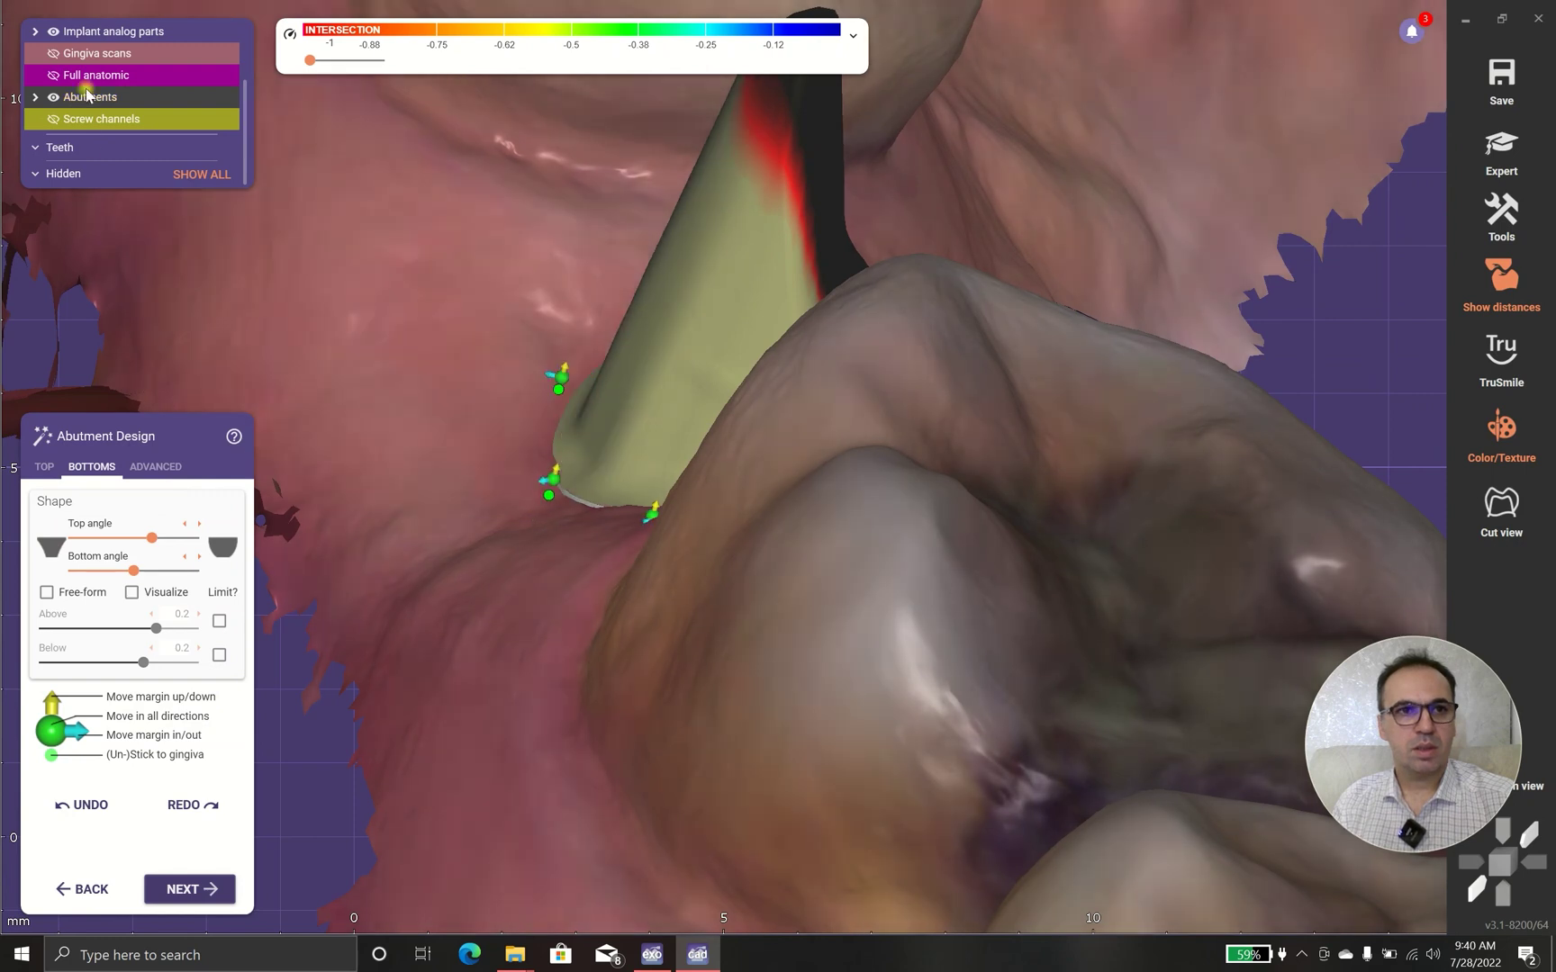
drag(144, 75, 169, 75)
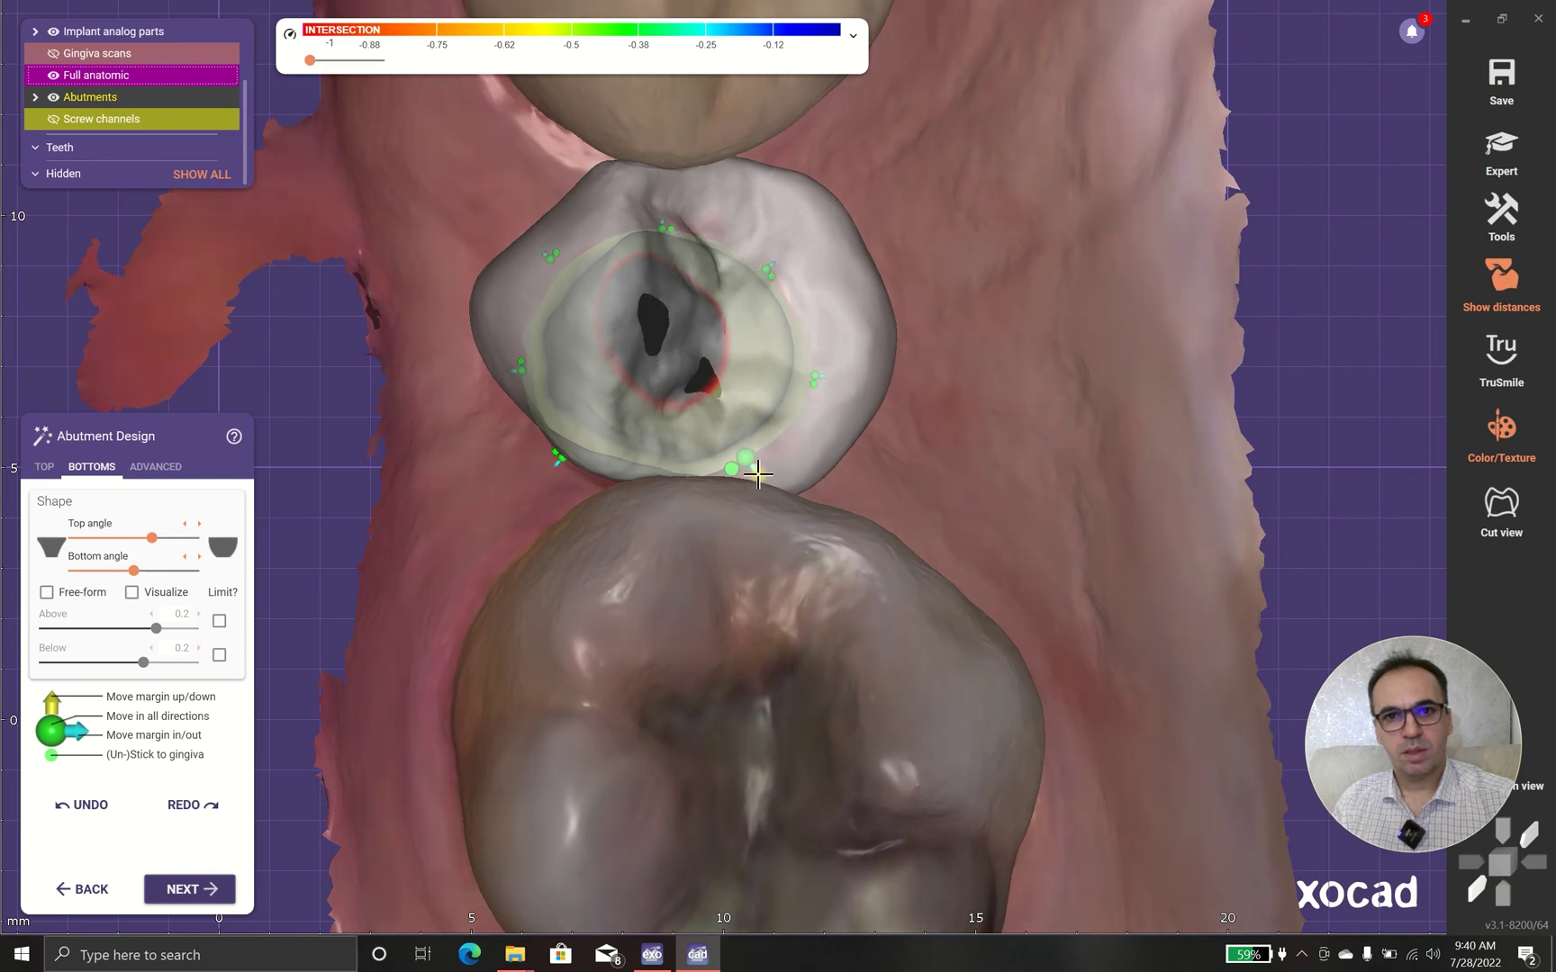
In TOP settings, hide the Full anatomic crown, inspect the abutment top, then show the crown at 80% opacity
right_drag(806, 472, 792, 400)
click(135, 465)
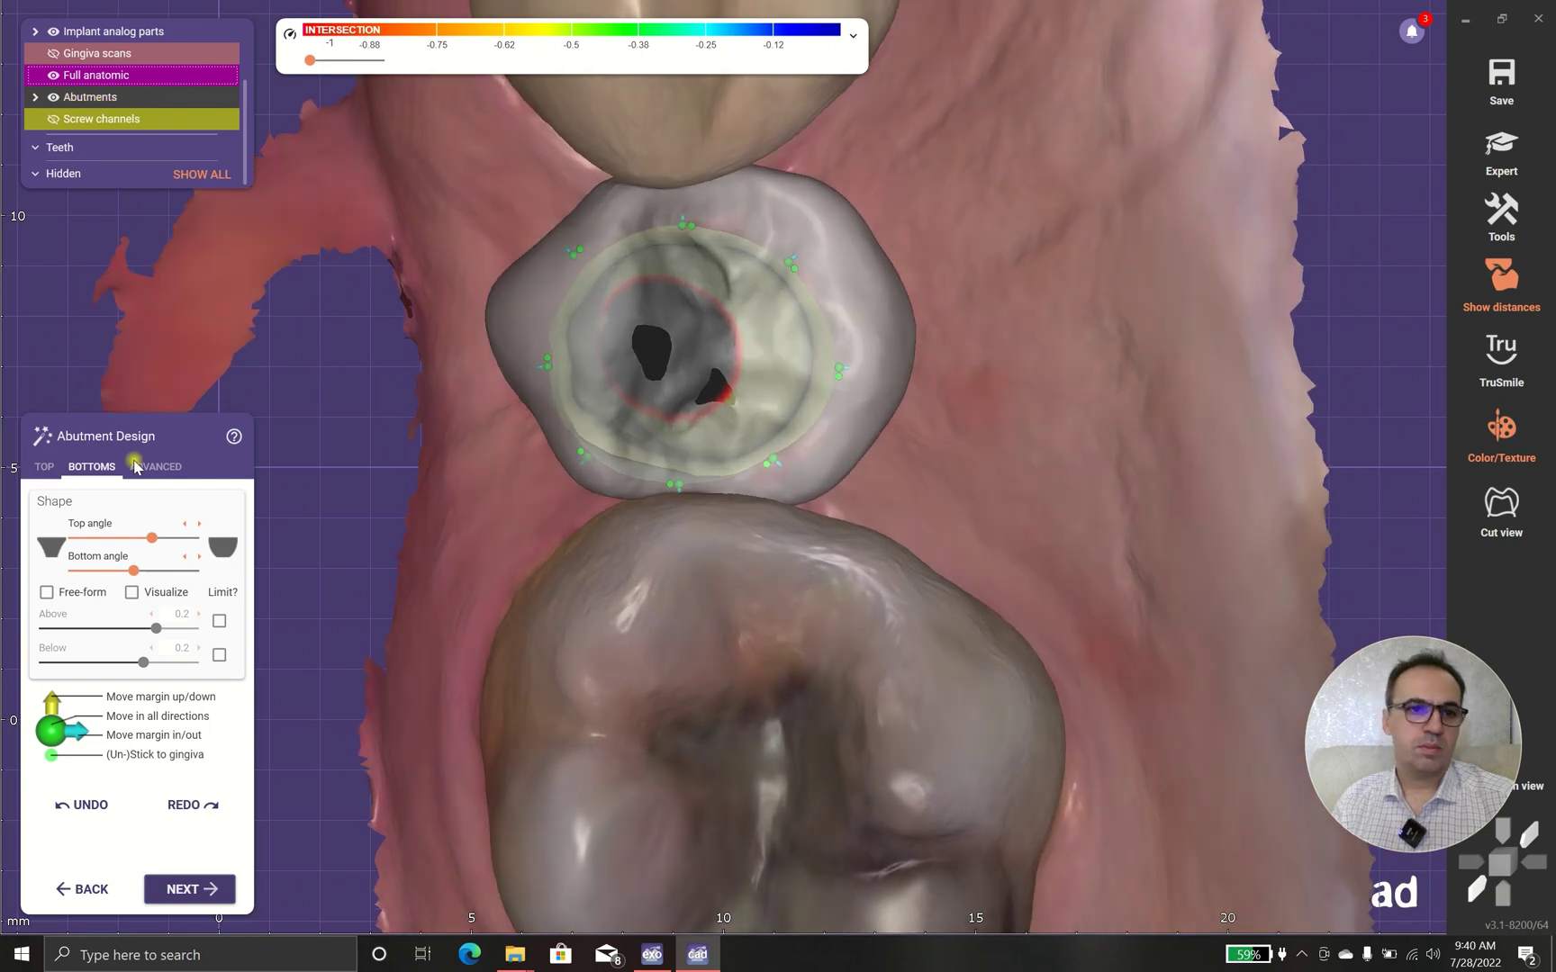
click(45, 467)
click(53, 75)
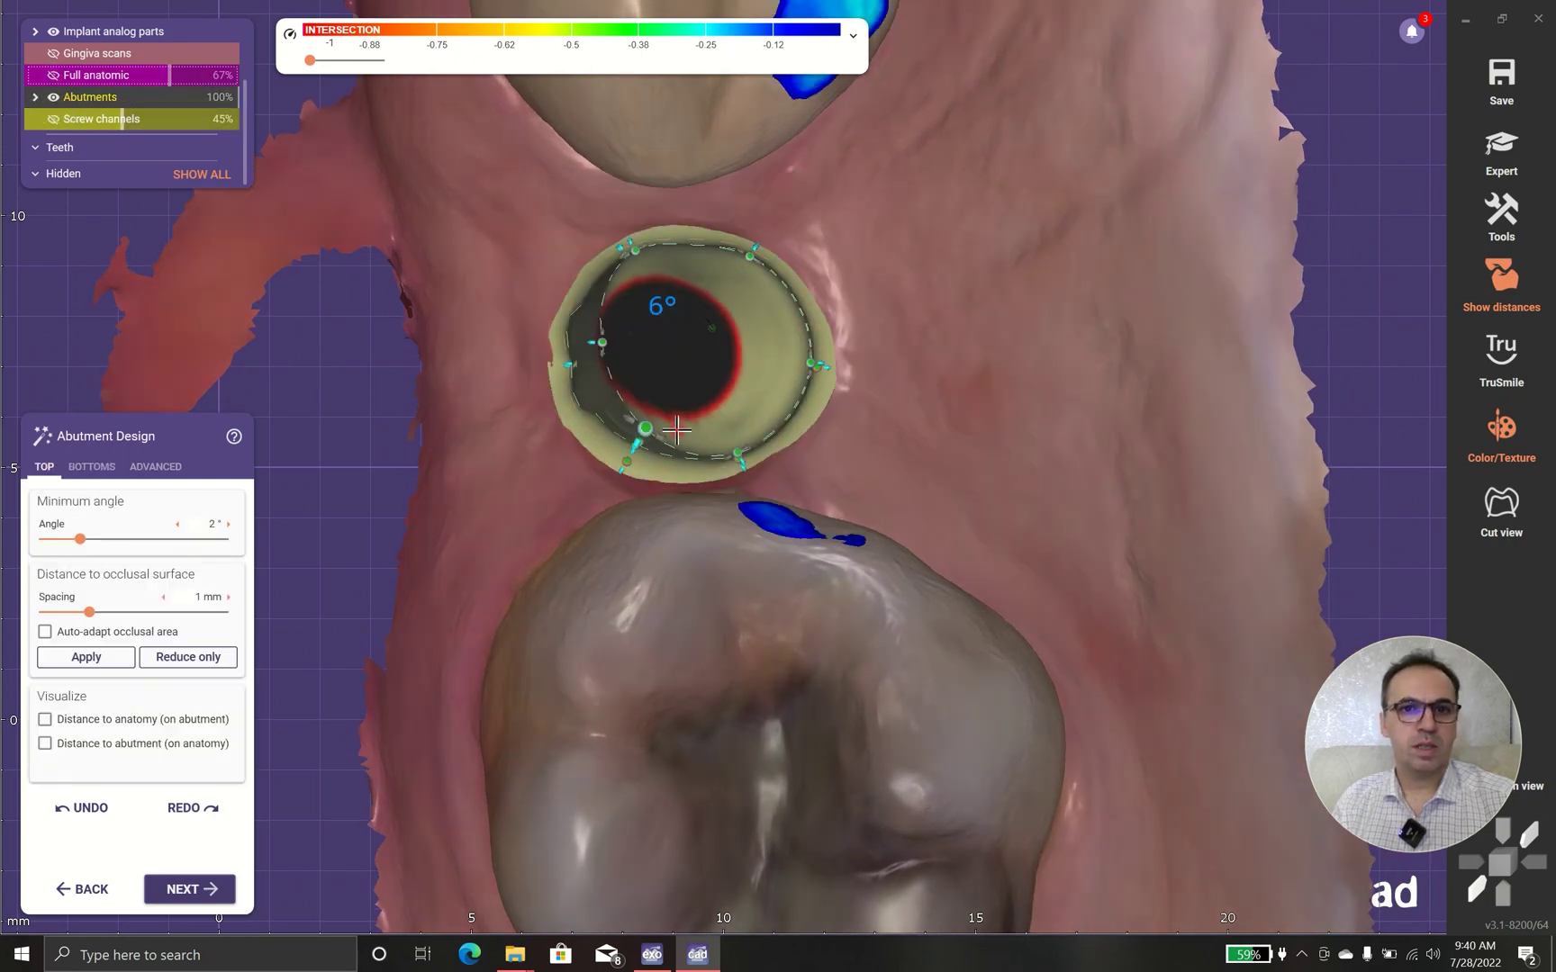
right_drag(641, 434, 506, 382)
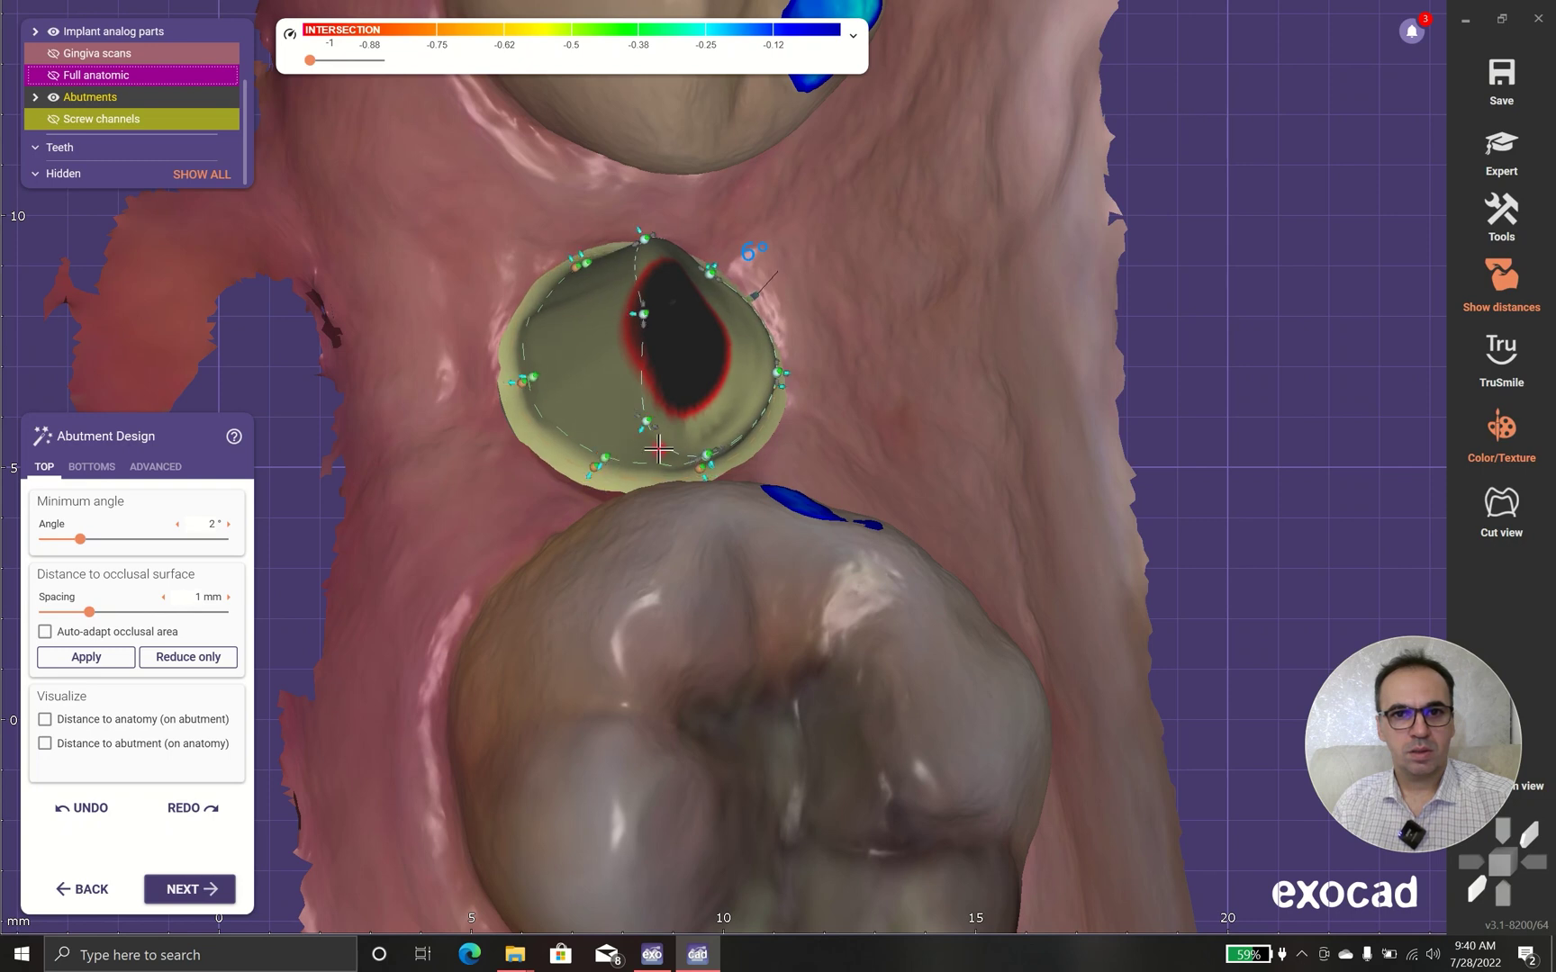
right_drag(658, 447, 180, 144)
click(131, 76)
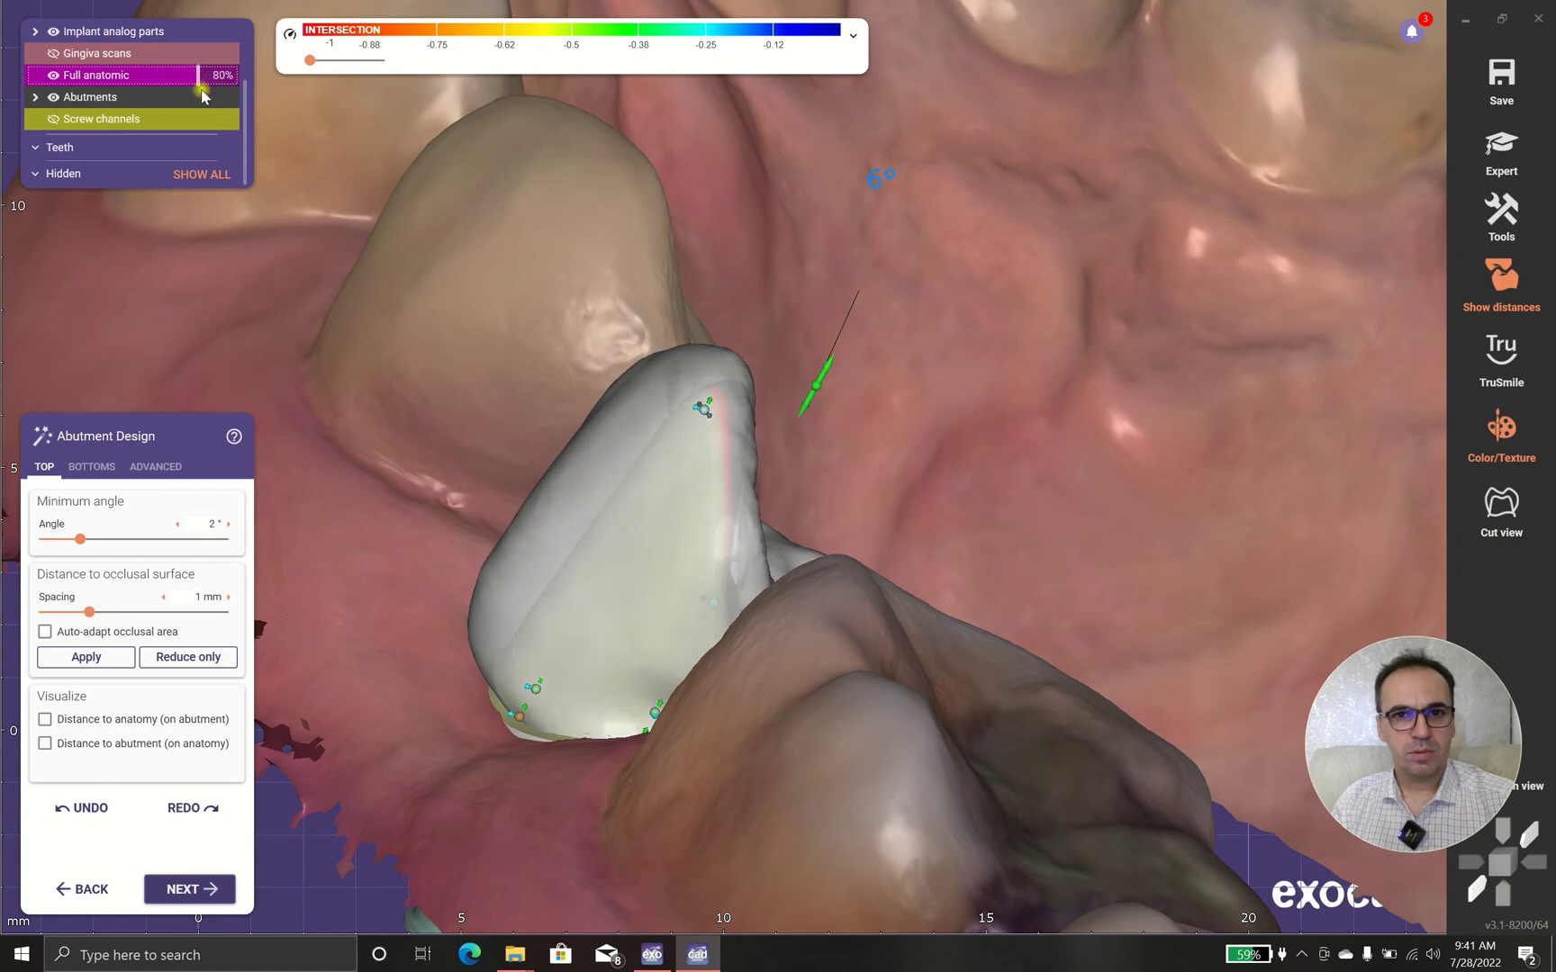
Apply Reduce only to trim the abutment top back under the crown
right_drag(504, 378, 963, 369)
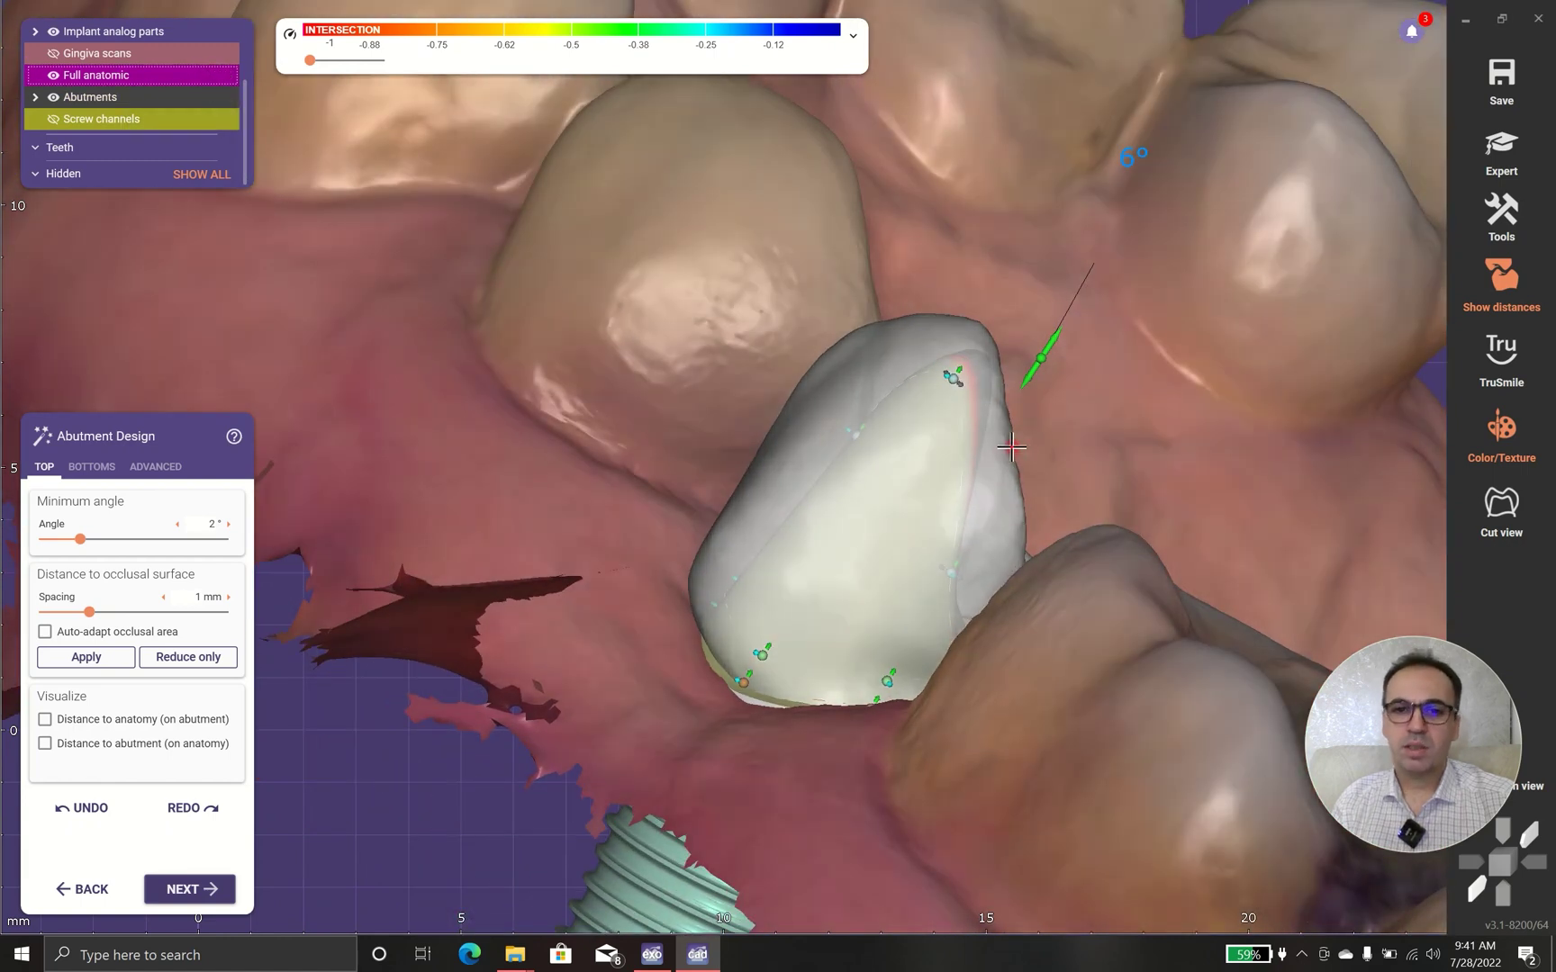
scroll(970, 621, up, 3)
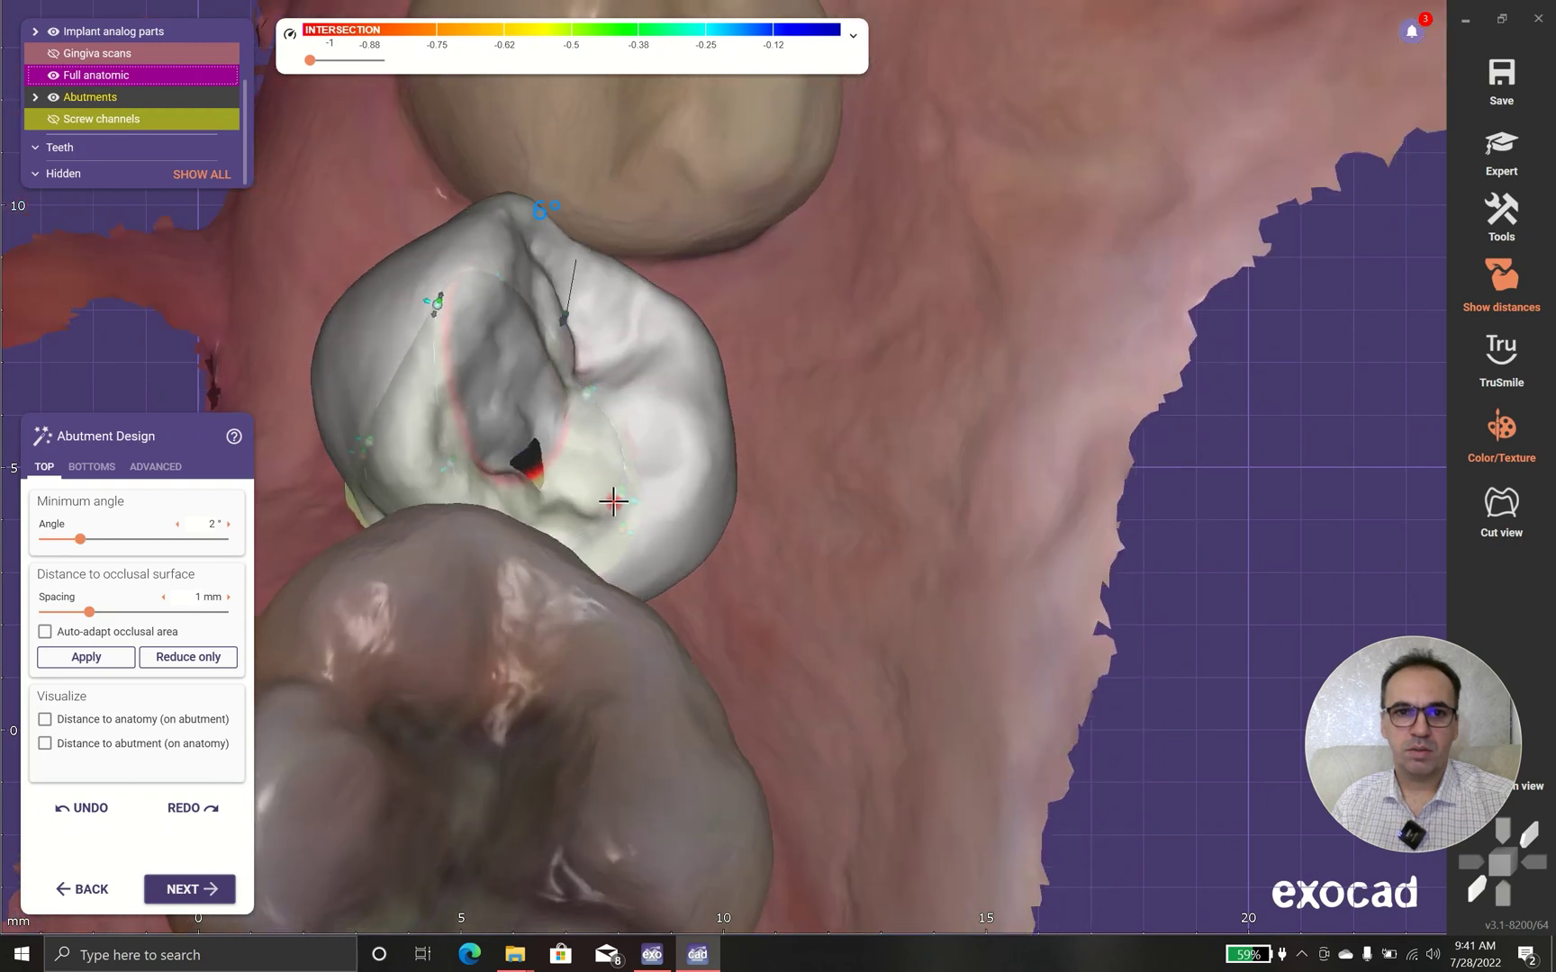
click(198, 658)
click(87, 658)
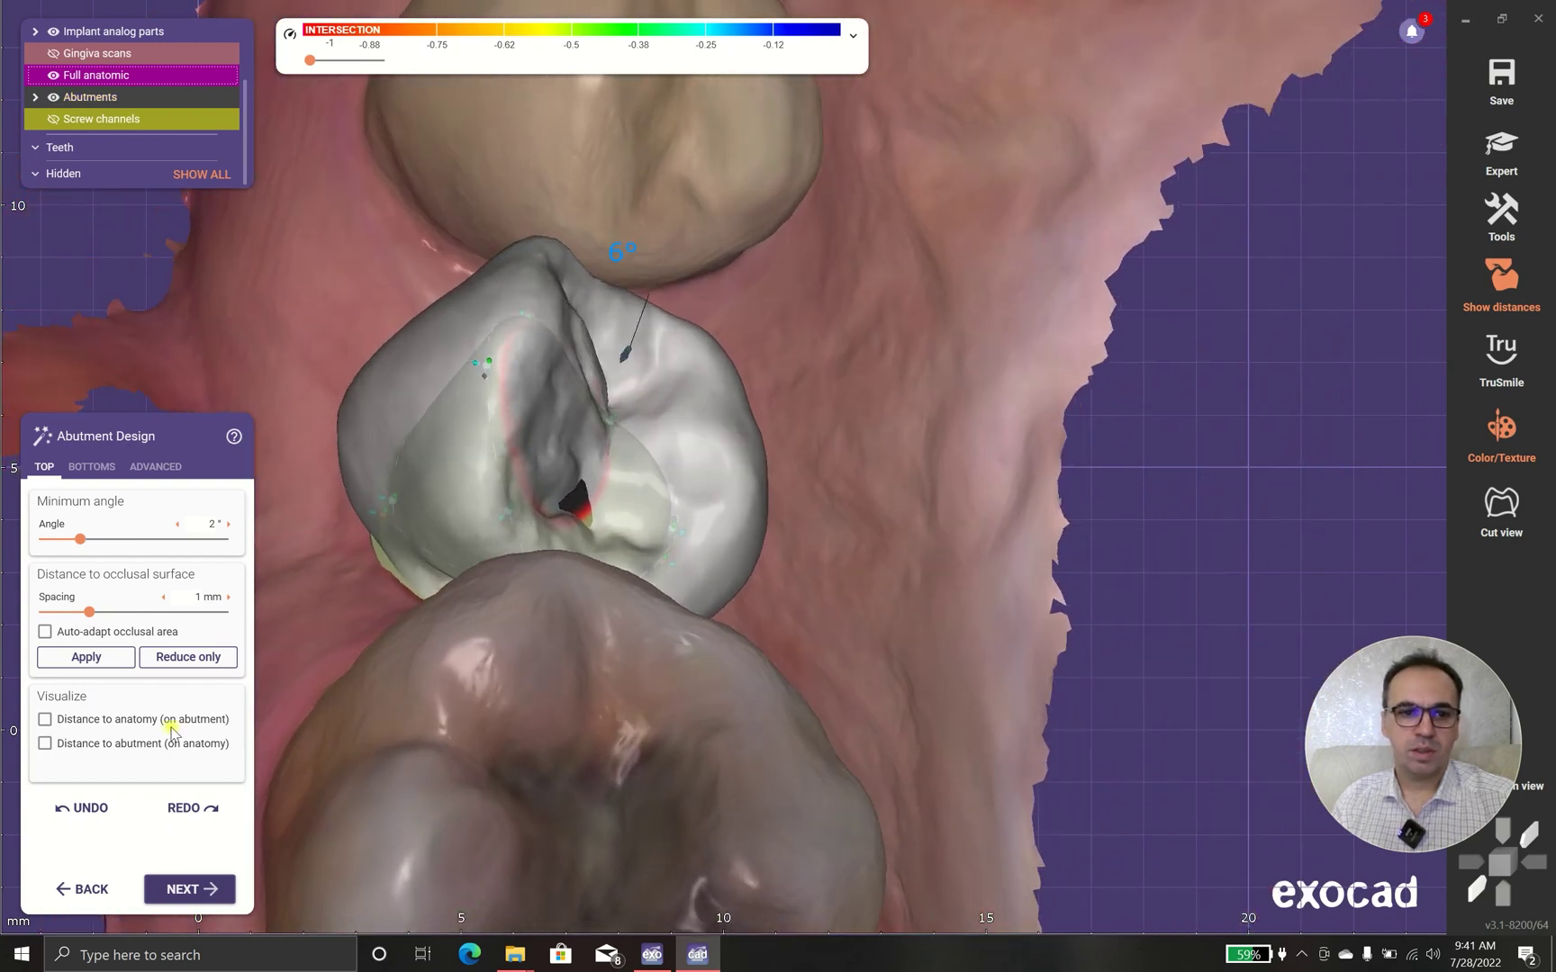
Undo and redo the reduction to compare shapes, then hide the Full anatomic crown
click(95, 808)
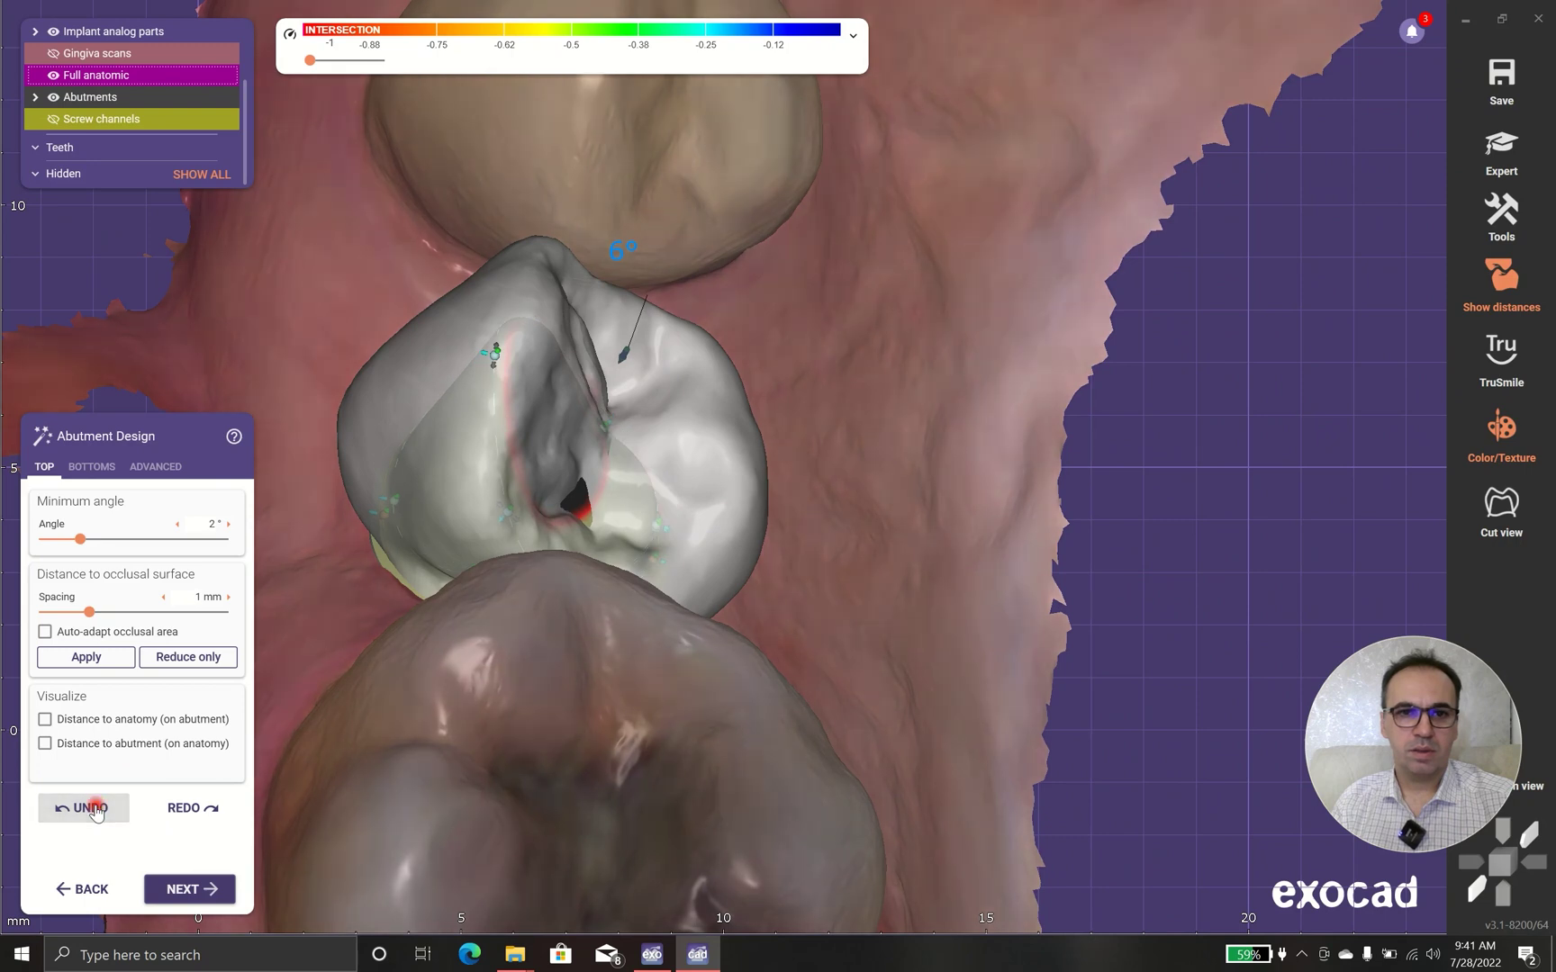
click(178, 809)
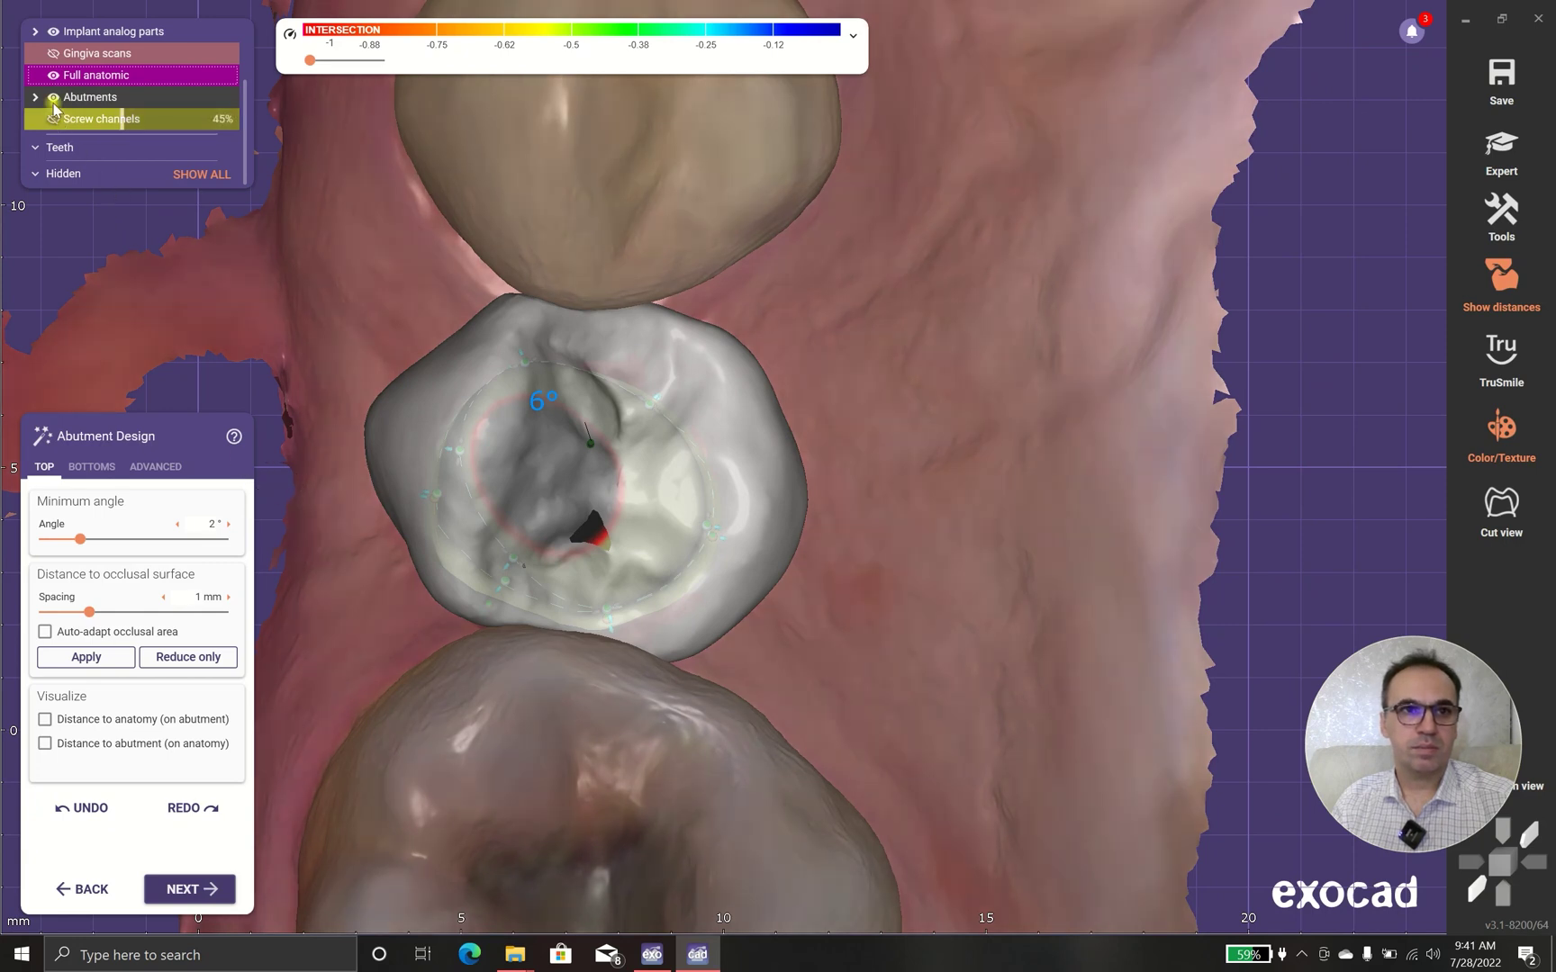
click(52, 76)
scroll(503, 454, up, 3)
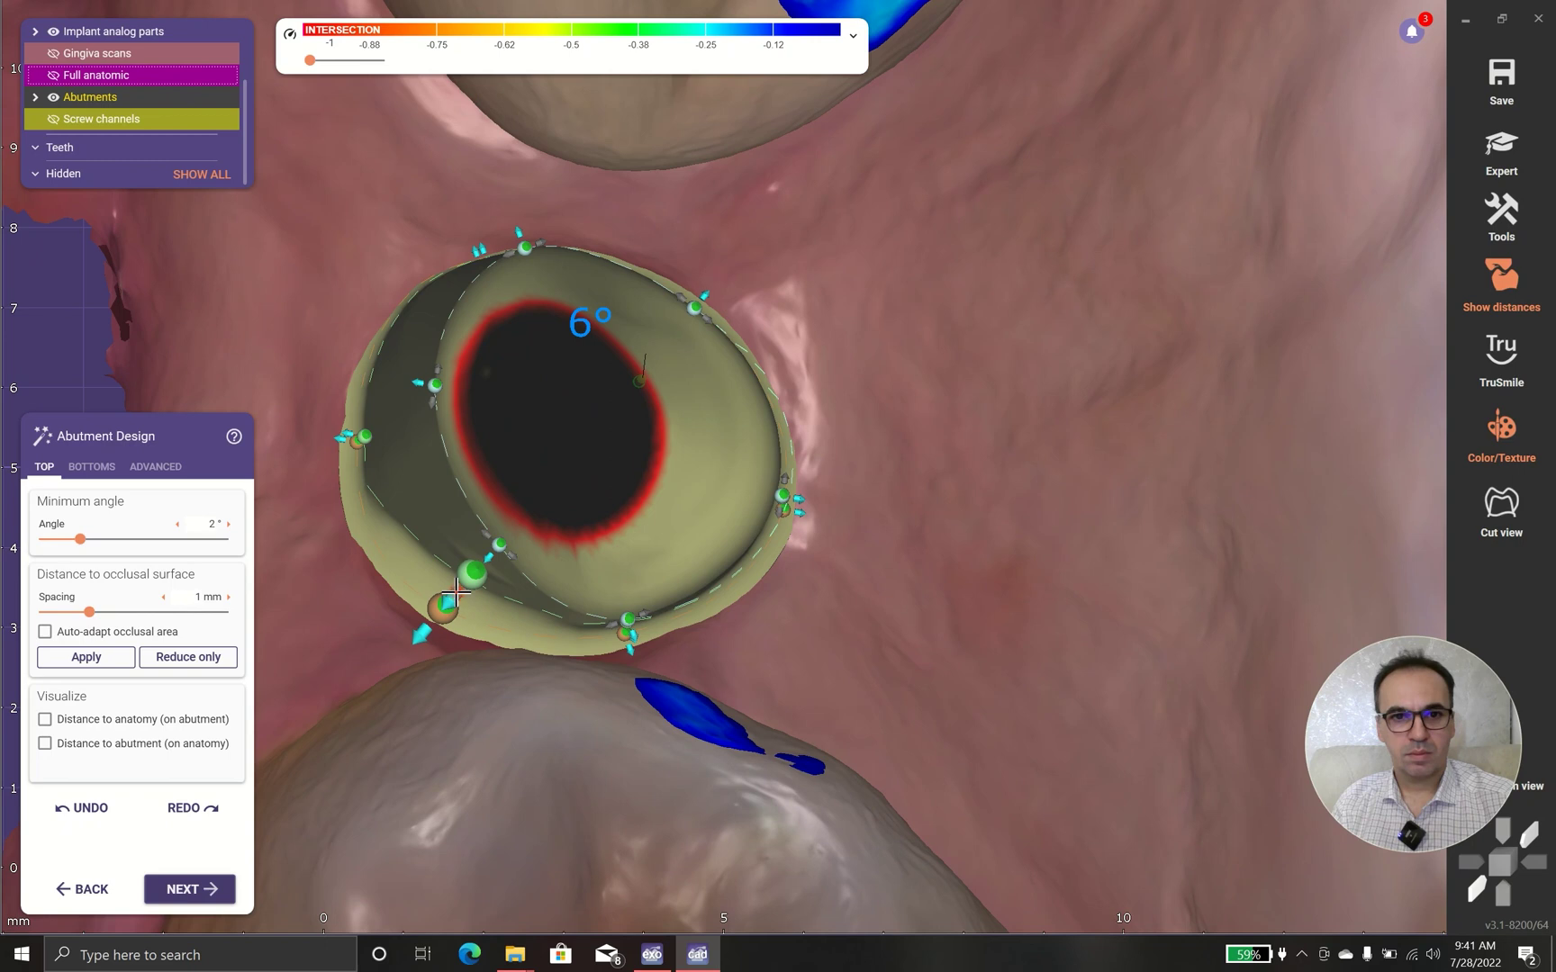
Pull the lower-left top margin point outward and refit the abutment bottom in BOTTOMS
drag(456, 591, 438, 600)
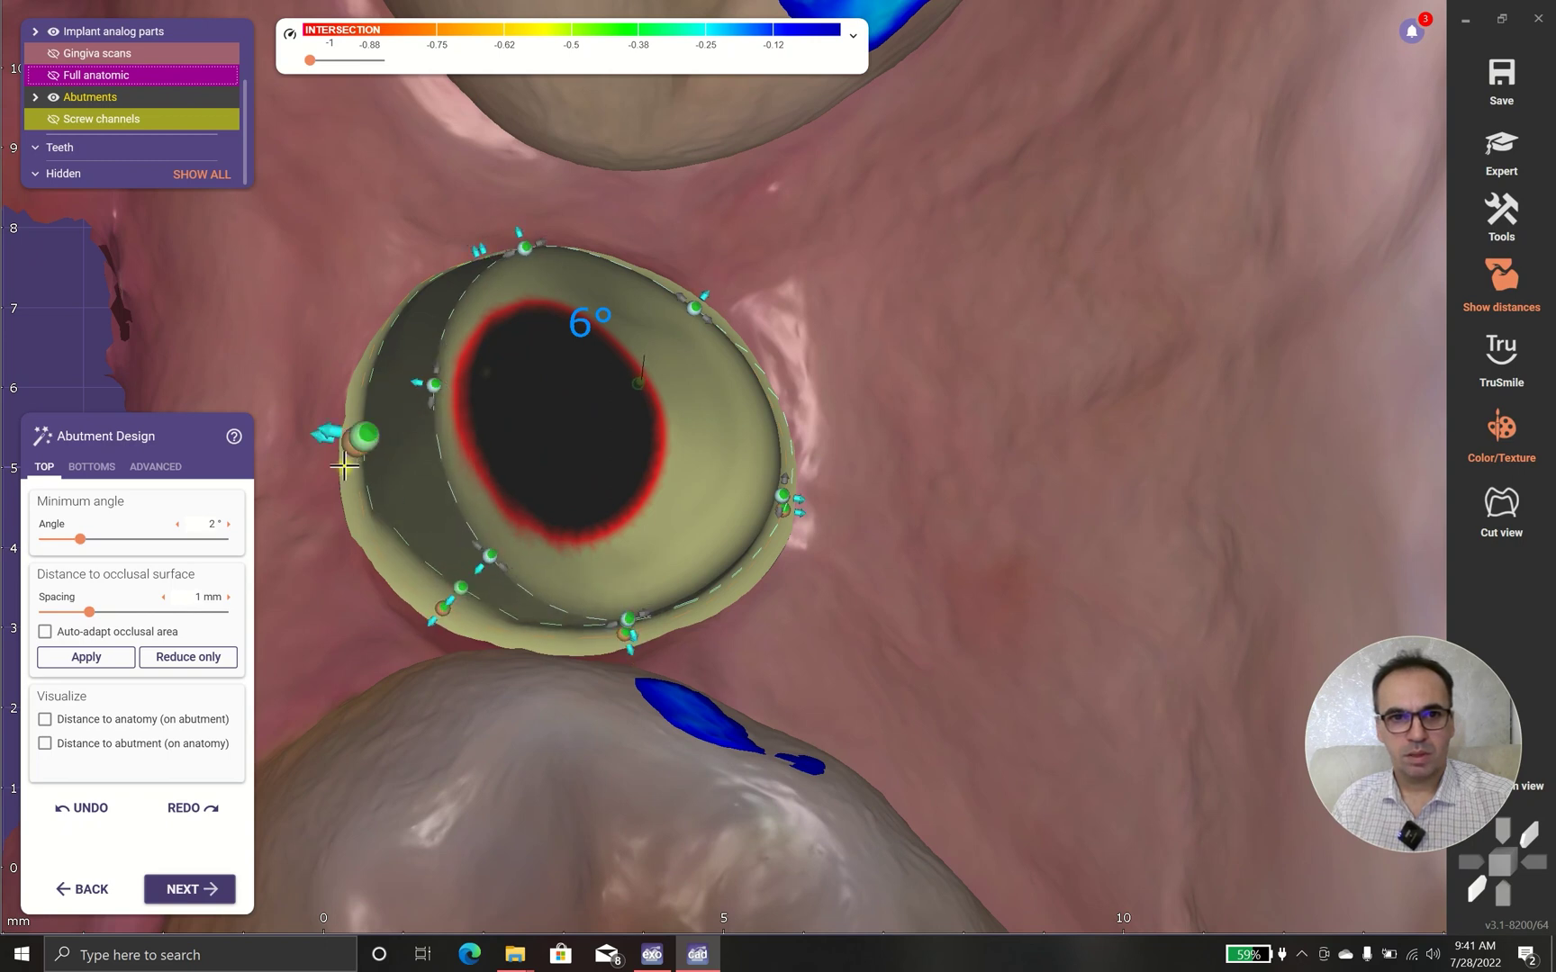
click(90, 466)
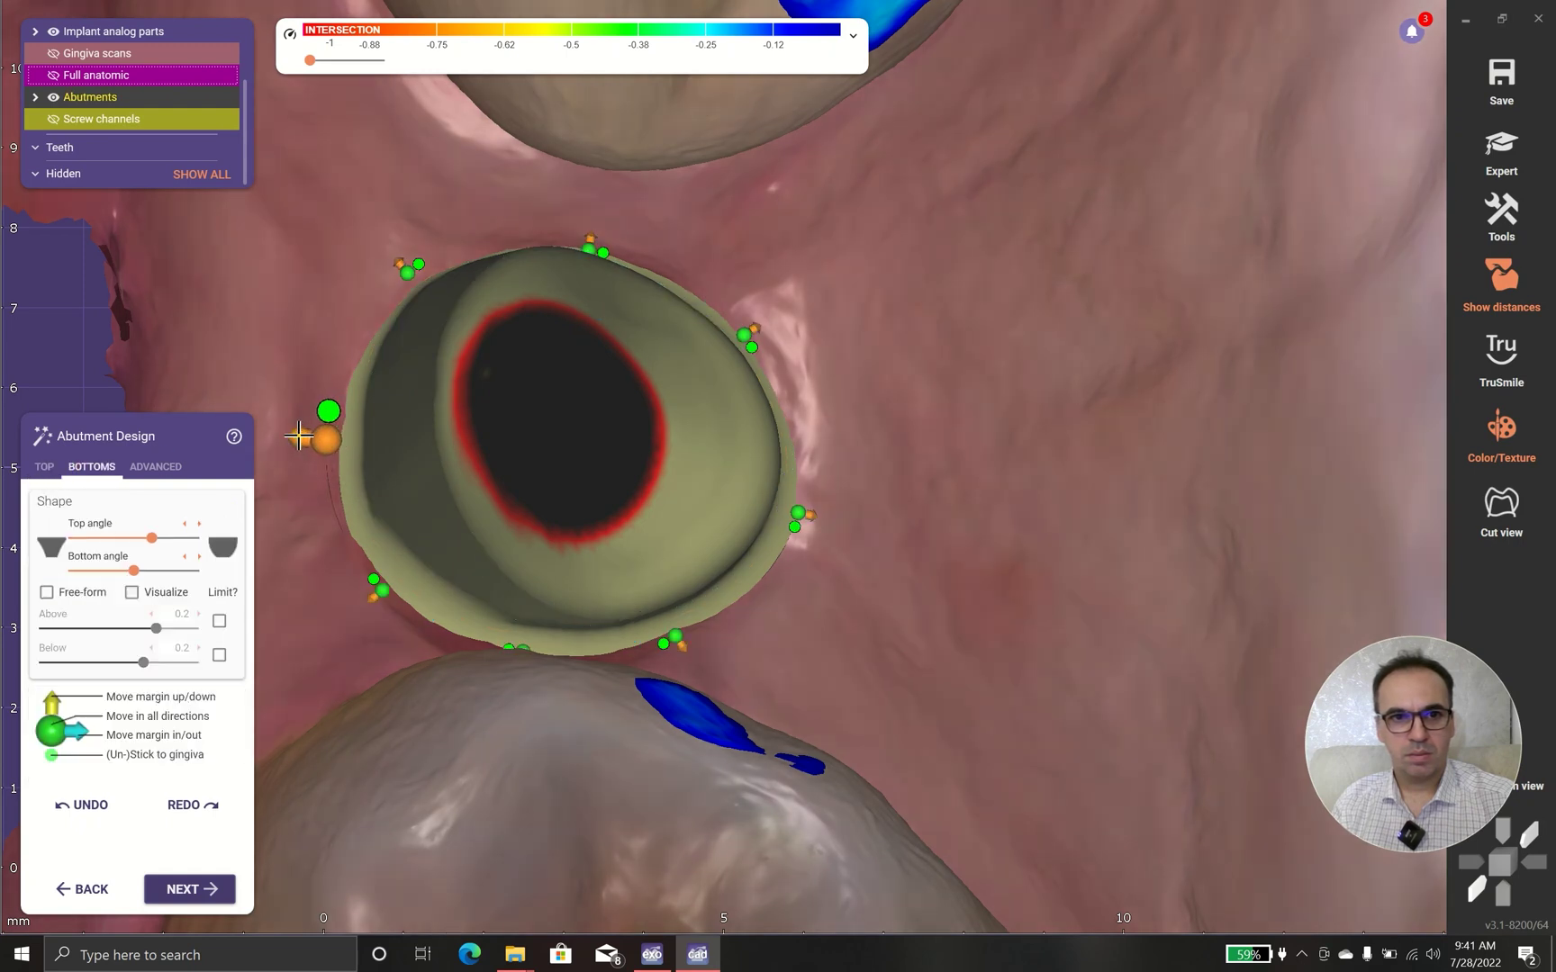
click(219, 533)
In TOP settings, push the left and right top margin points further outward
click(45, 470)
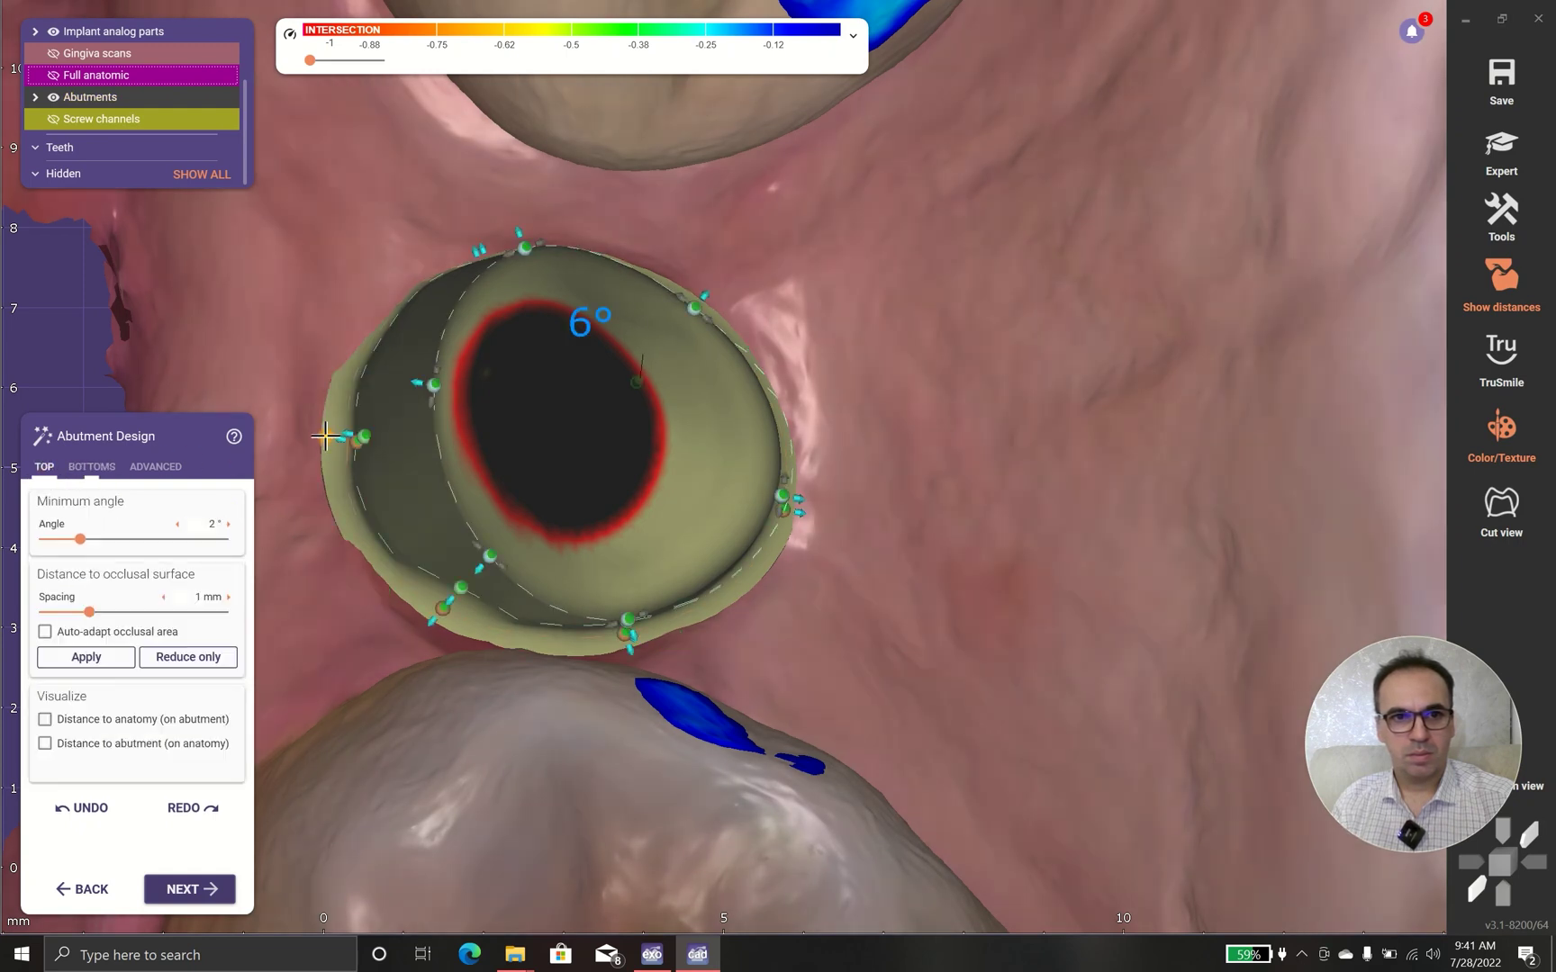
drag(403, 378, 394, 373)
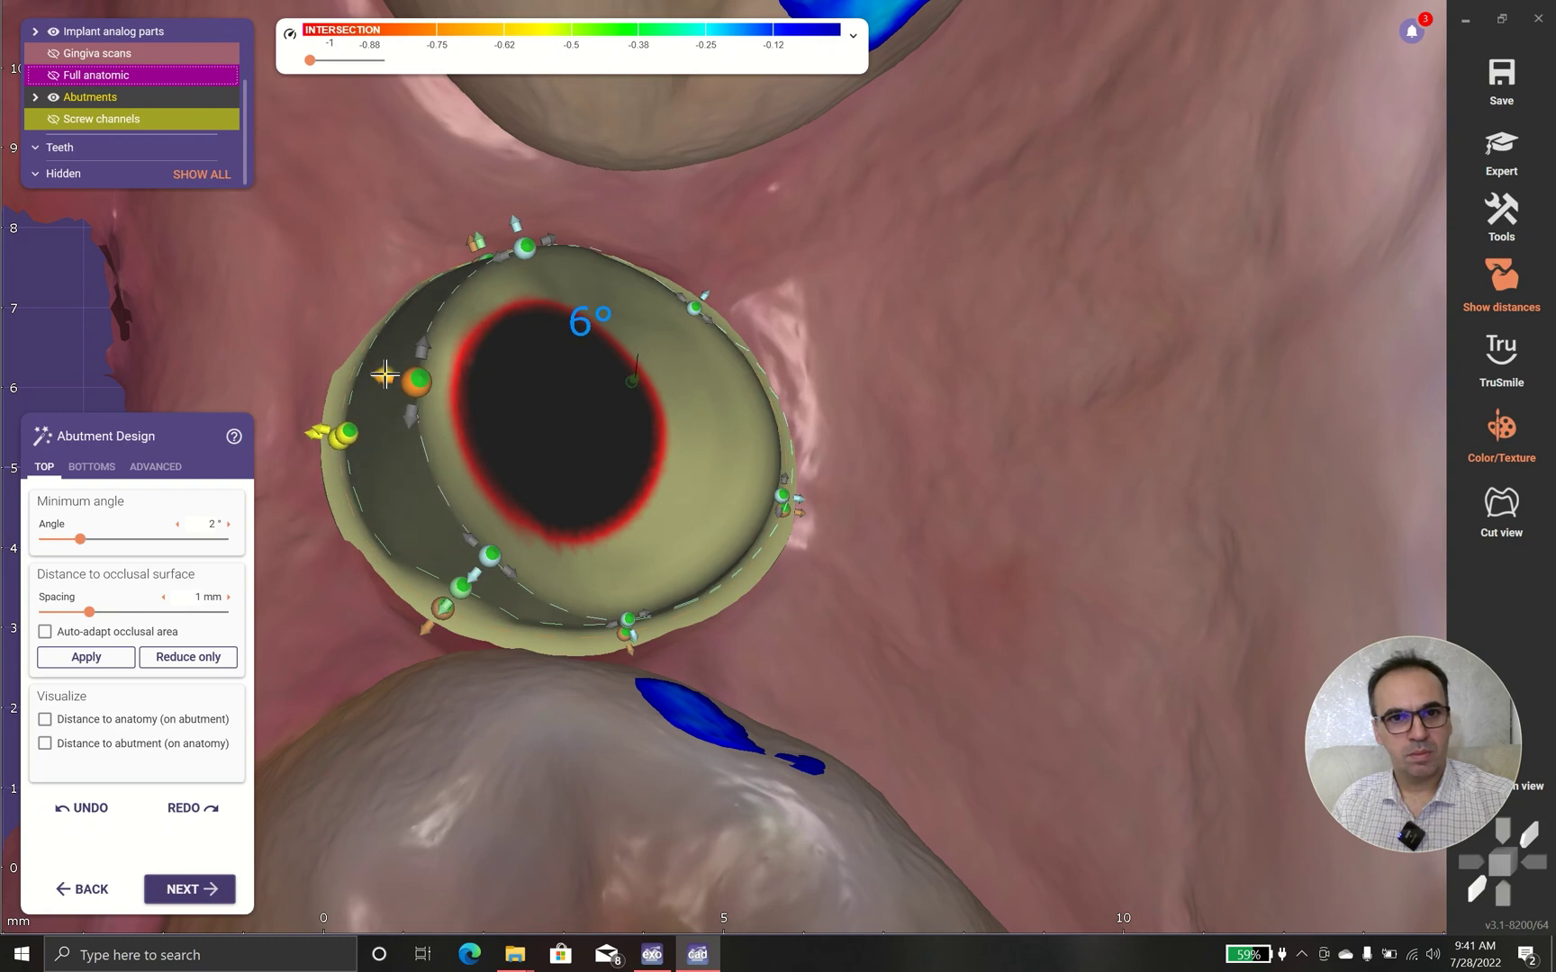
scroll(544, 547, down, 2)
mouse_move(544, 546)
right_down()
mouse_move(539, 642)
mouse_move(583, 539)
mouse_move(590, 729)
mouse_move(546, 524)
right_up()
drag(530, 535, 524, 537)
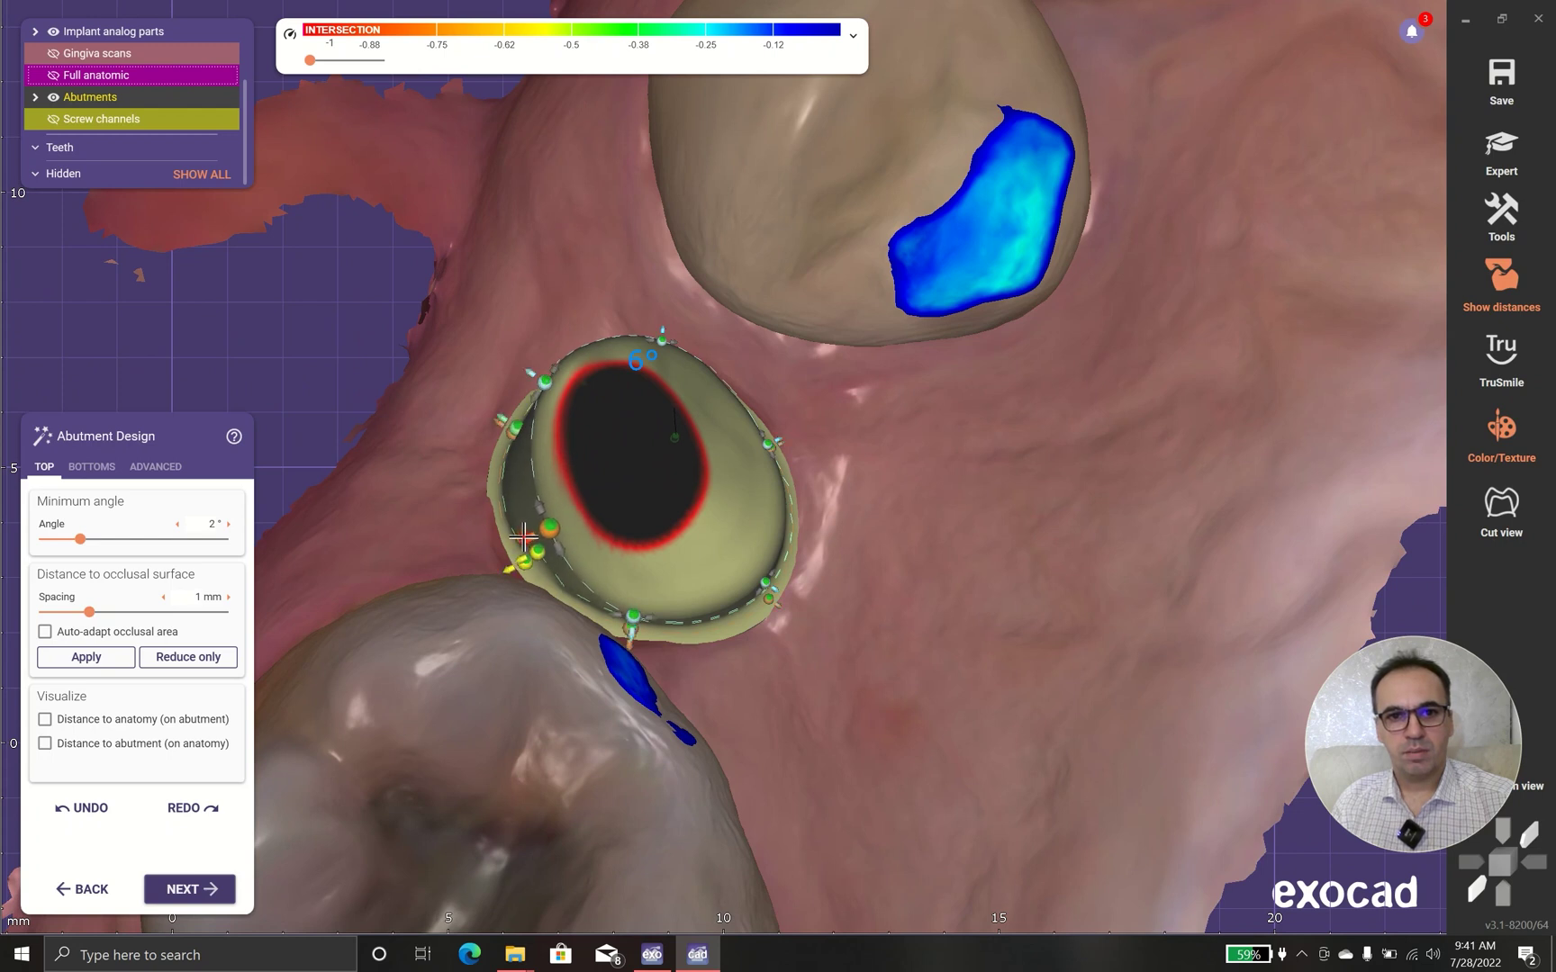
right_drag(791, 514, 888, 540)
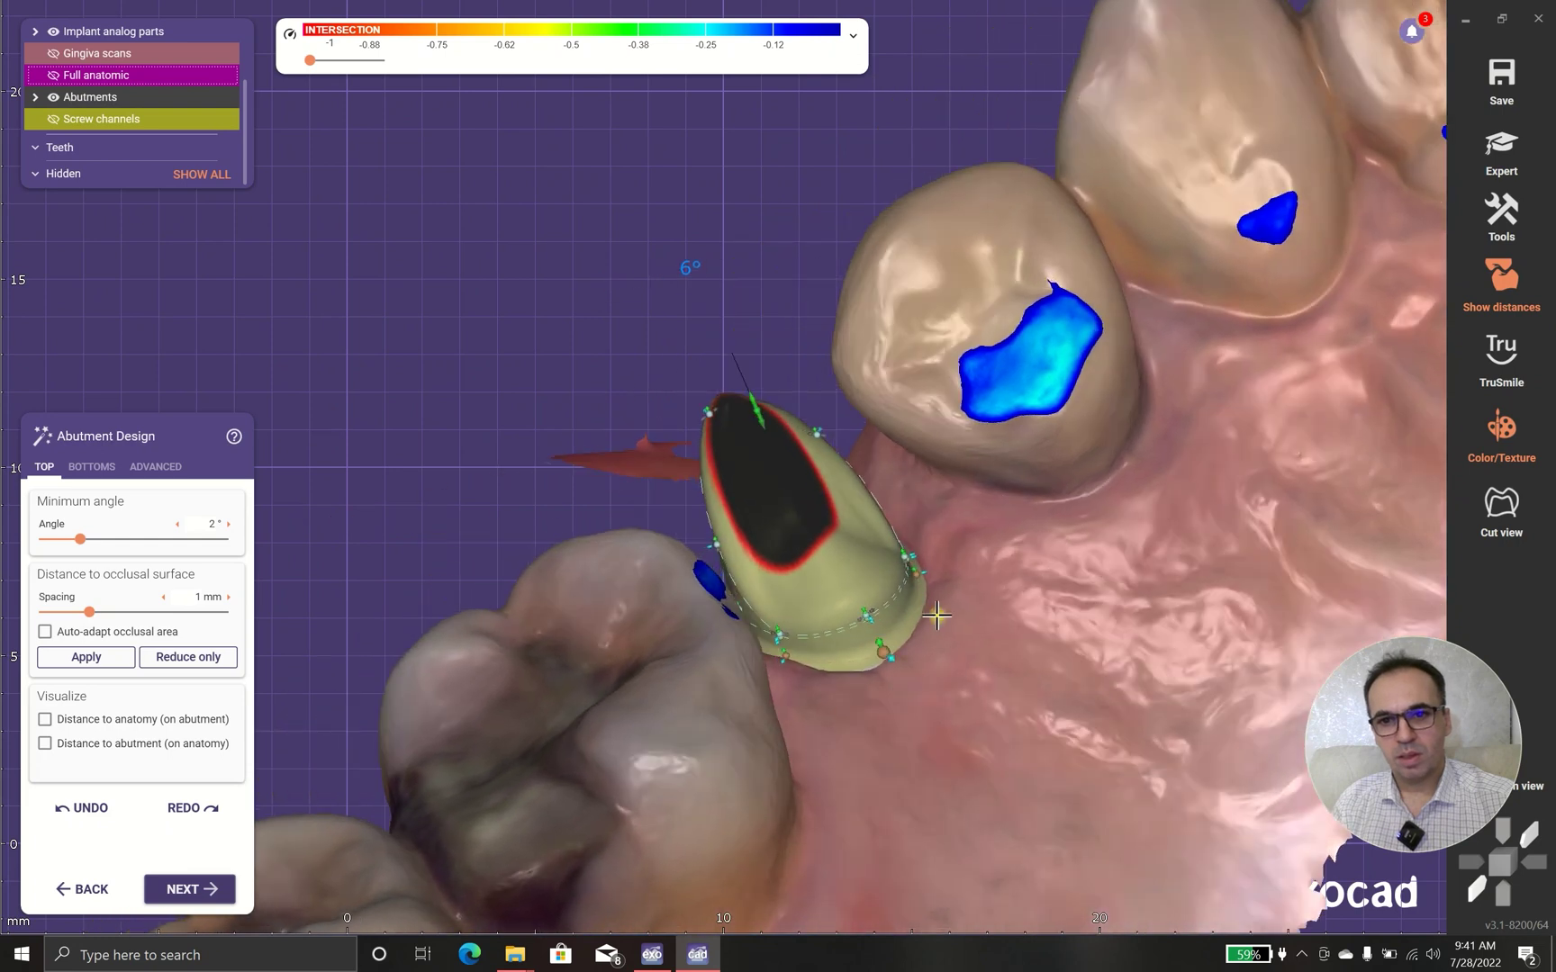
scroll(886, 515, up, 3)
mouse_move(886, 515)
mouse_down()
mouse_move(861, 498)
mouse_move(878, 506)
mouse_up()
click(699, 627)
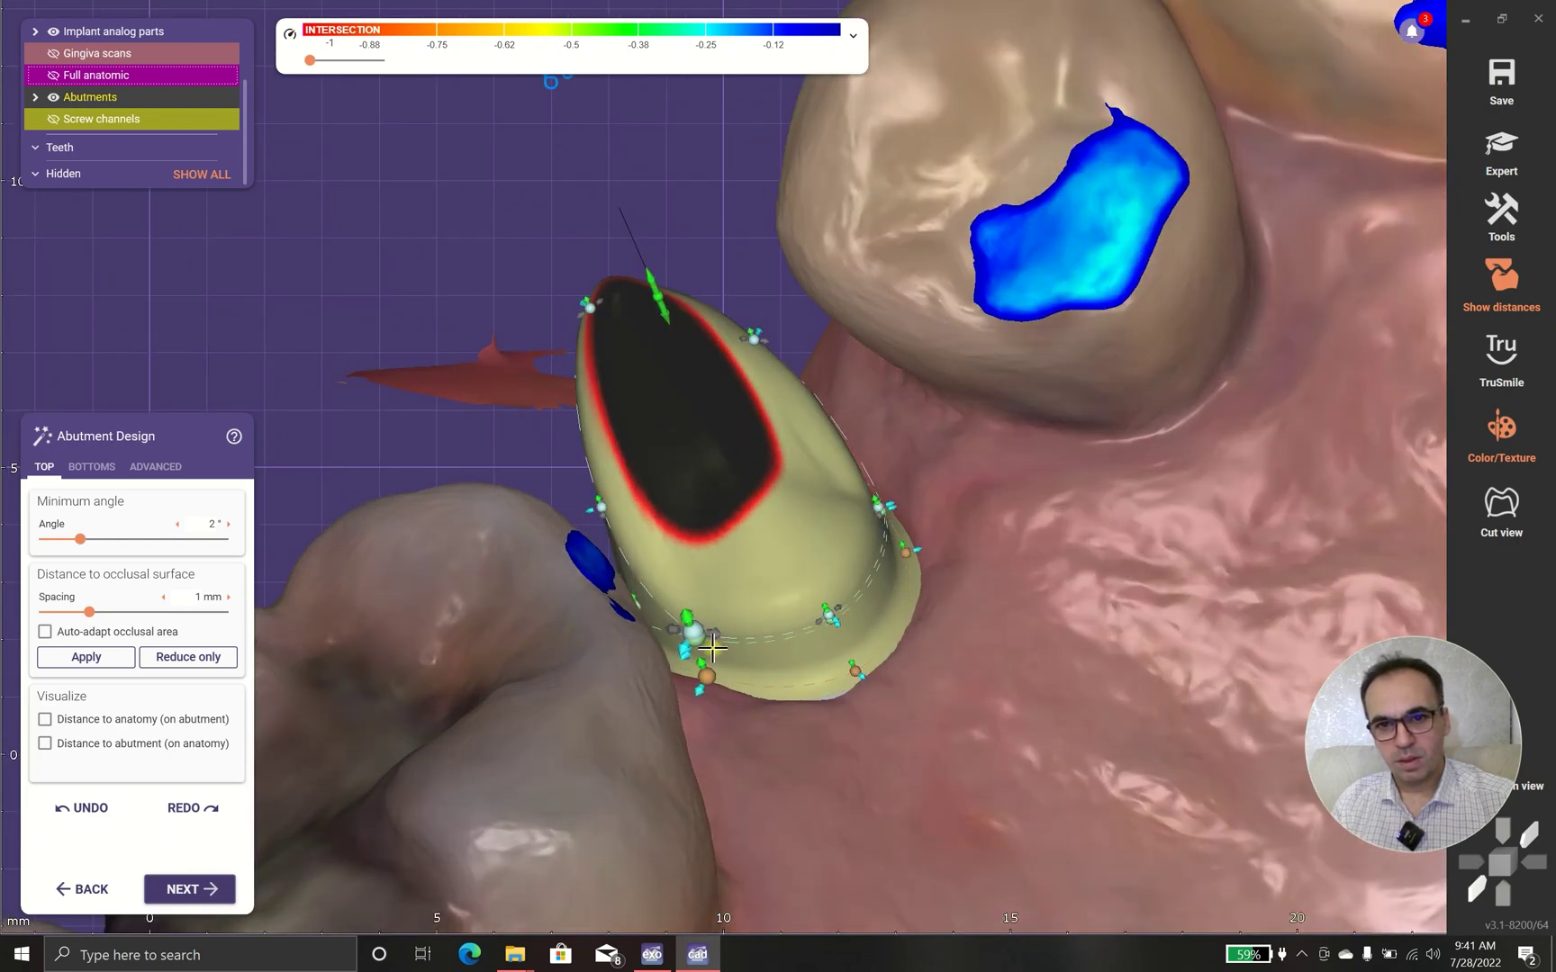
right_drag(740, 659, 584, 693)
scroll(781, 740, down, 3)
scroll(731, 496, up, 3)
scroll(677, 718, down, 1)
scroll(677, 716, up, 3)
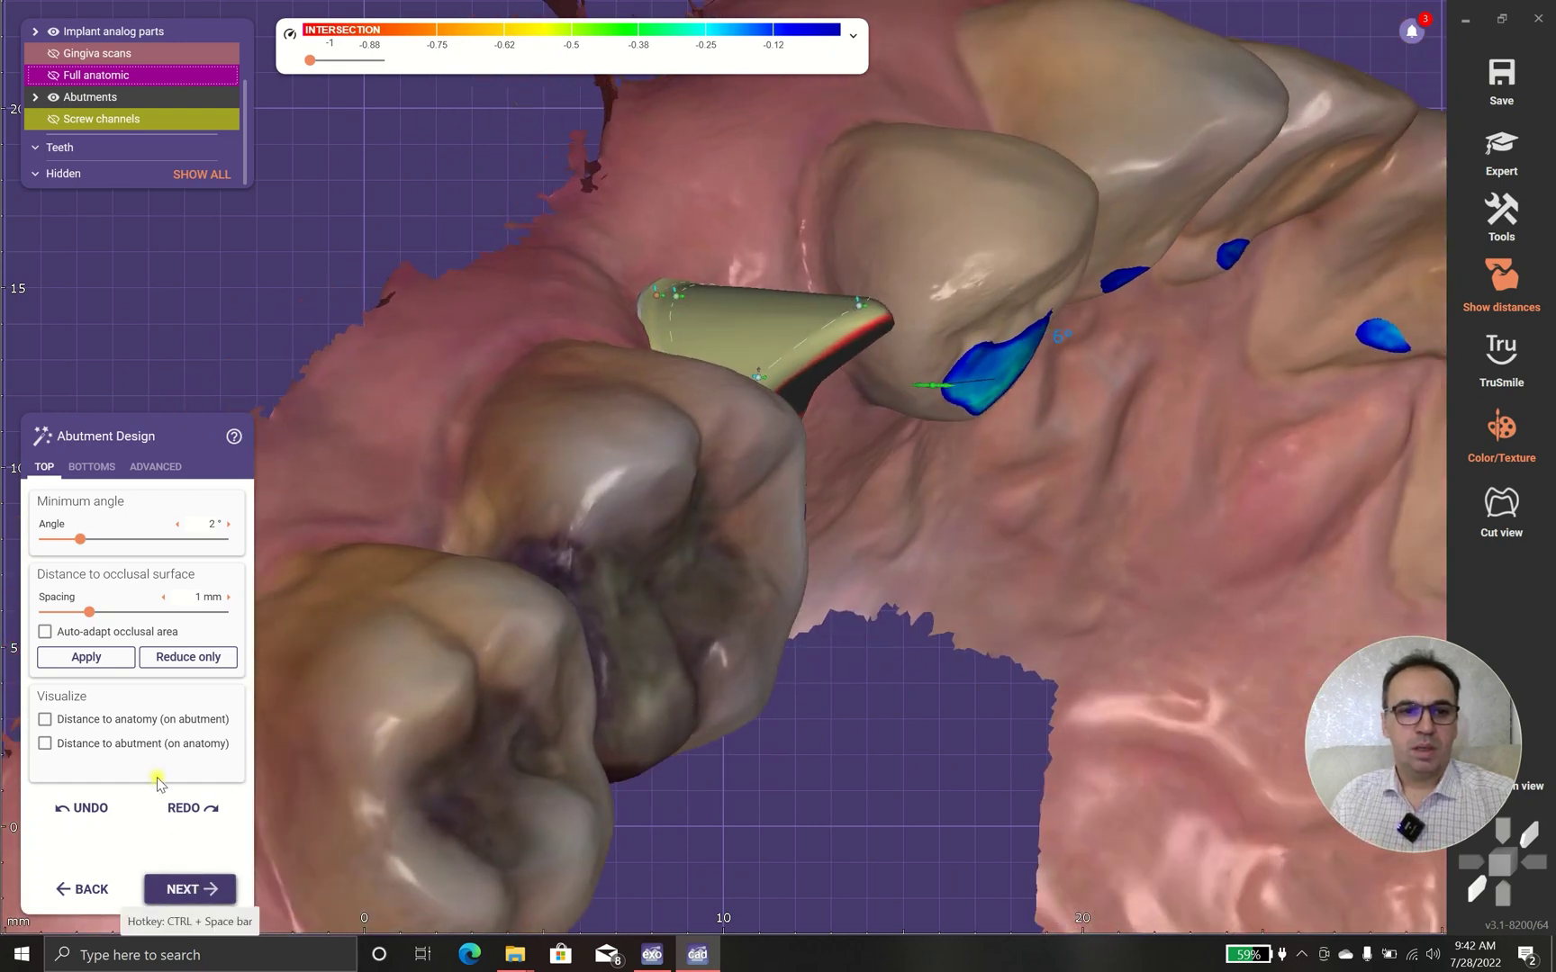
Turn on Distance to anatomy on the abutment, then switch to Distance to abutment on the crown anatomy
click(135, 717)
right_drag(884, 596, 470, 725)
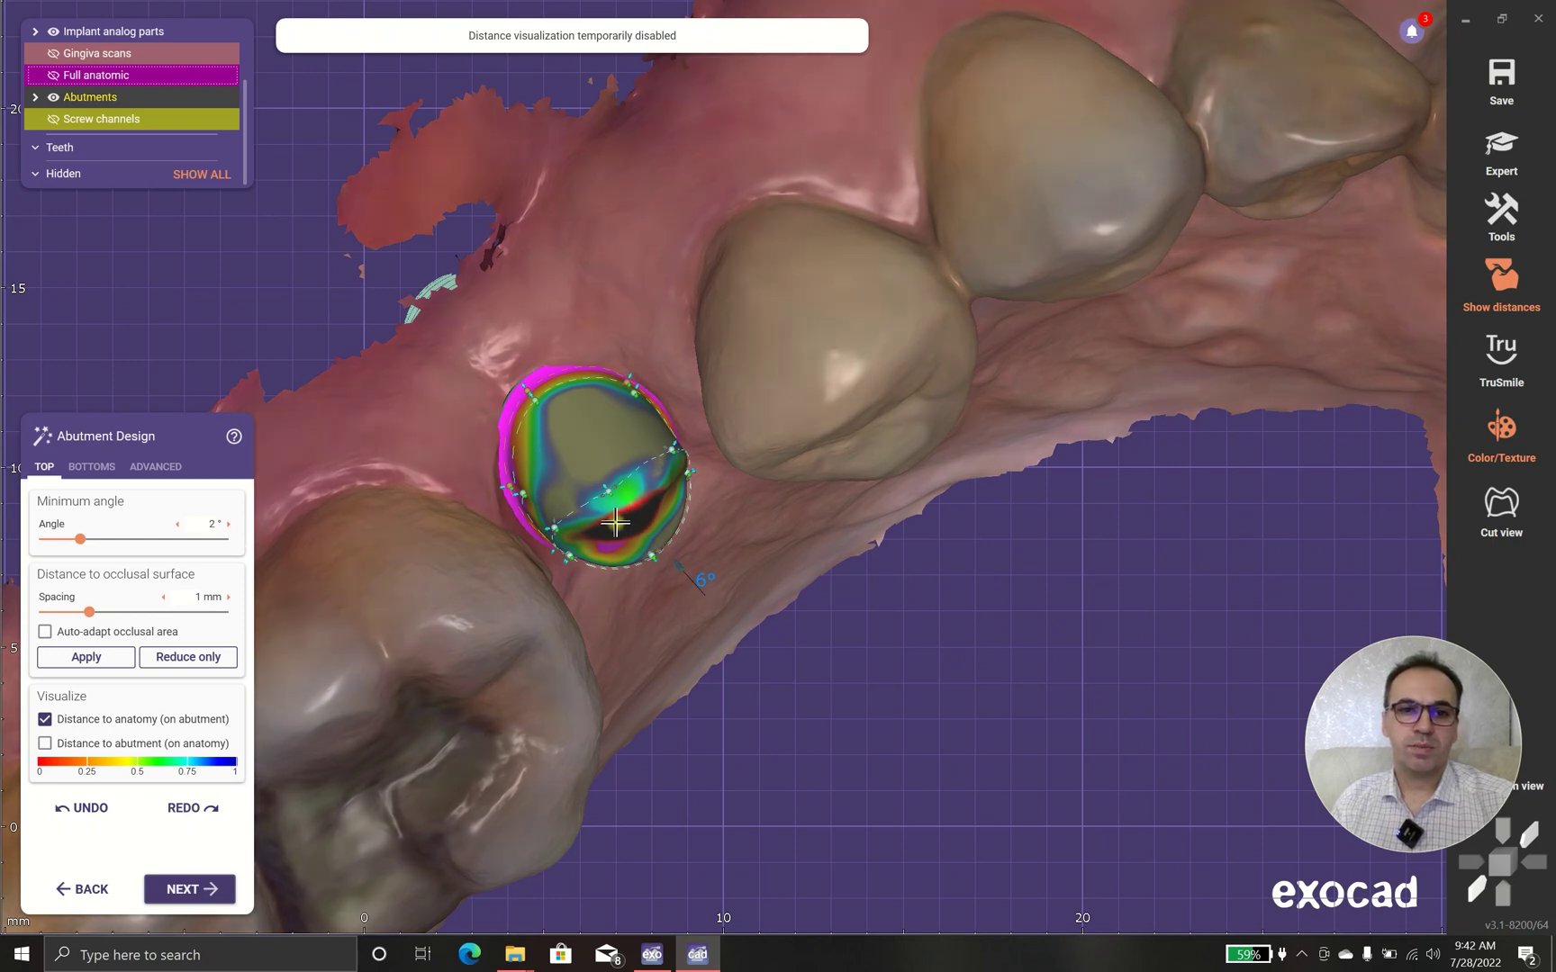
right_drag(614, 522, 611, 562)
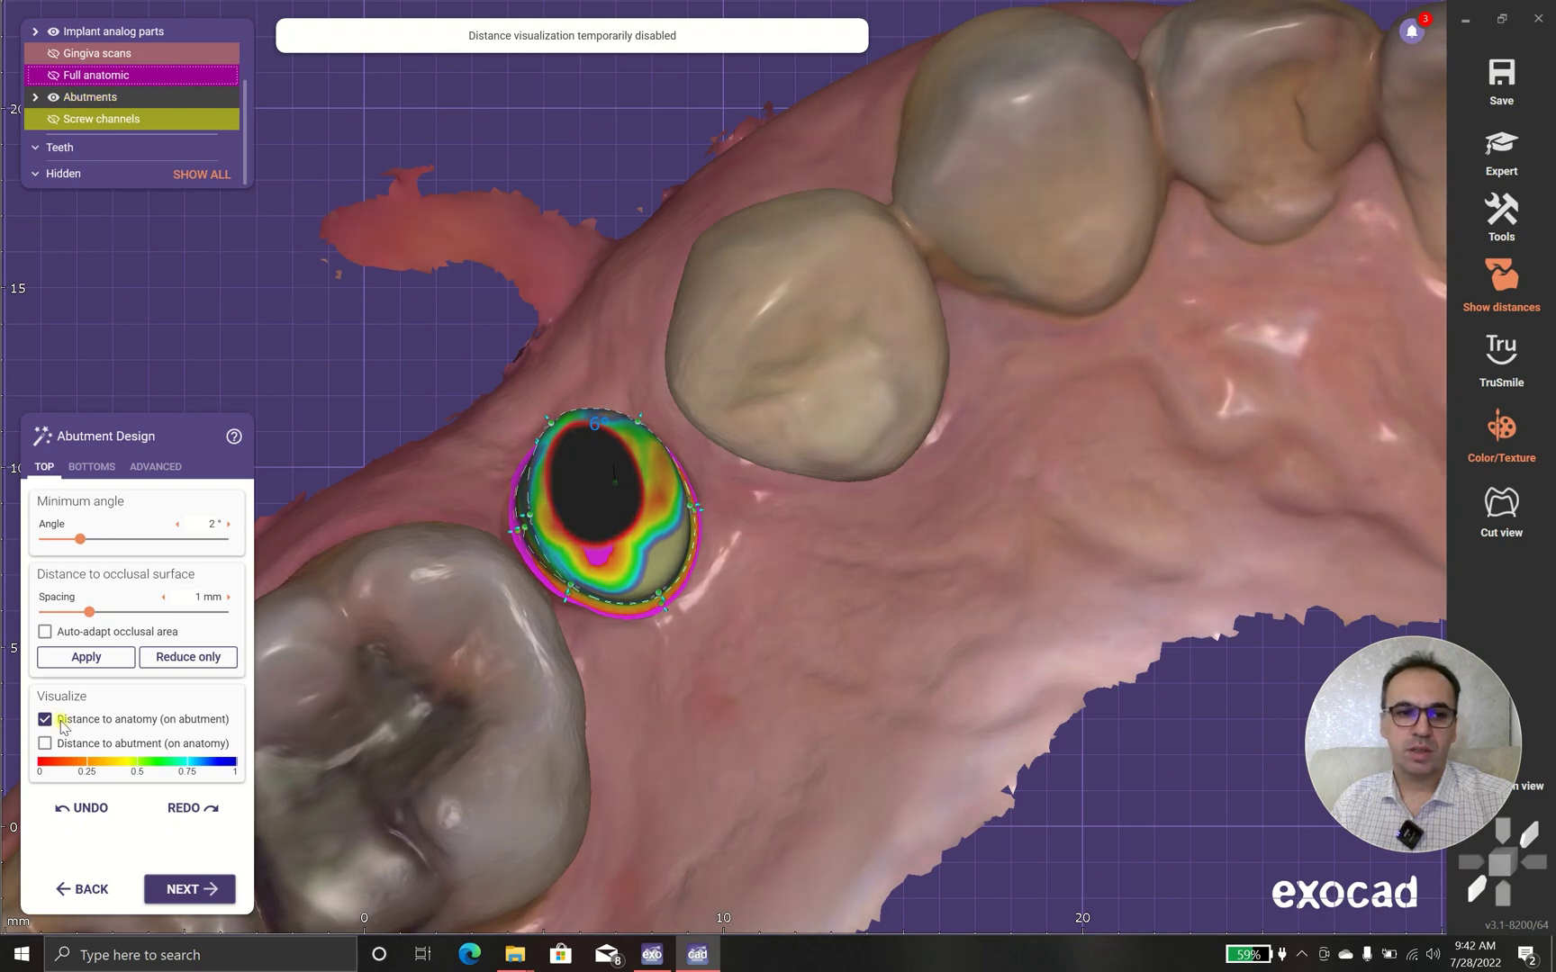
click(45, 743)
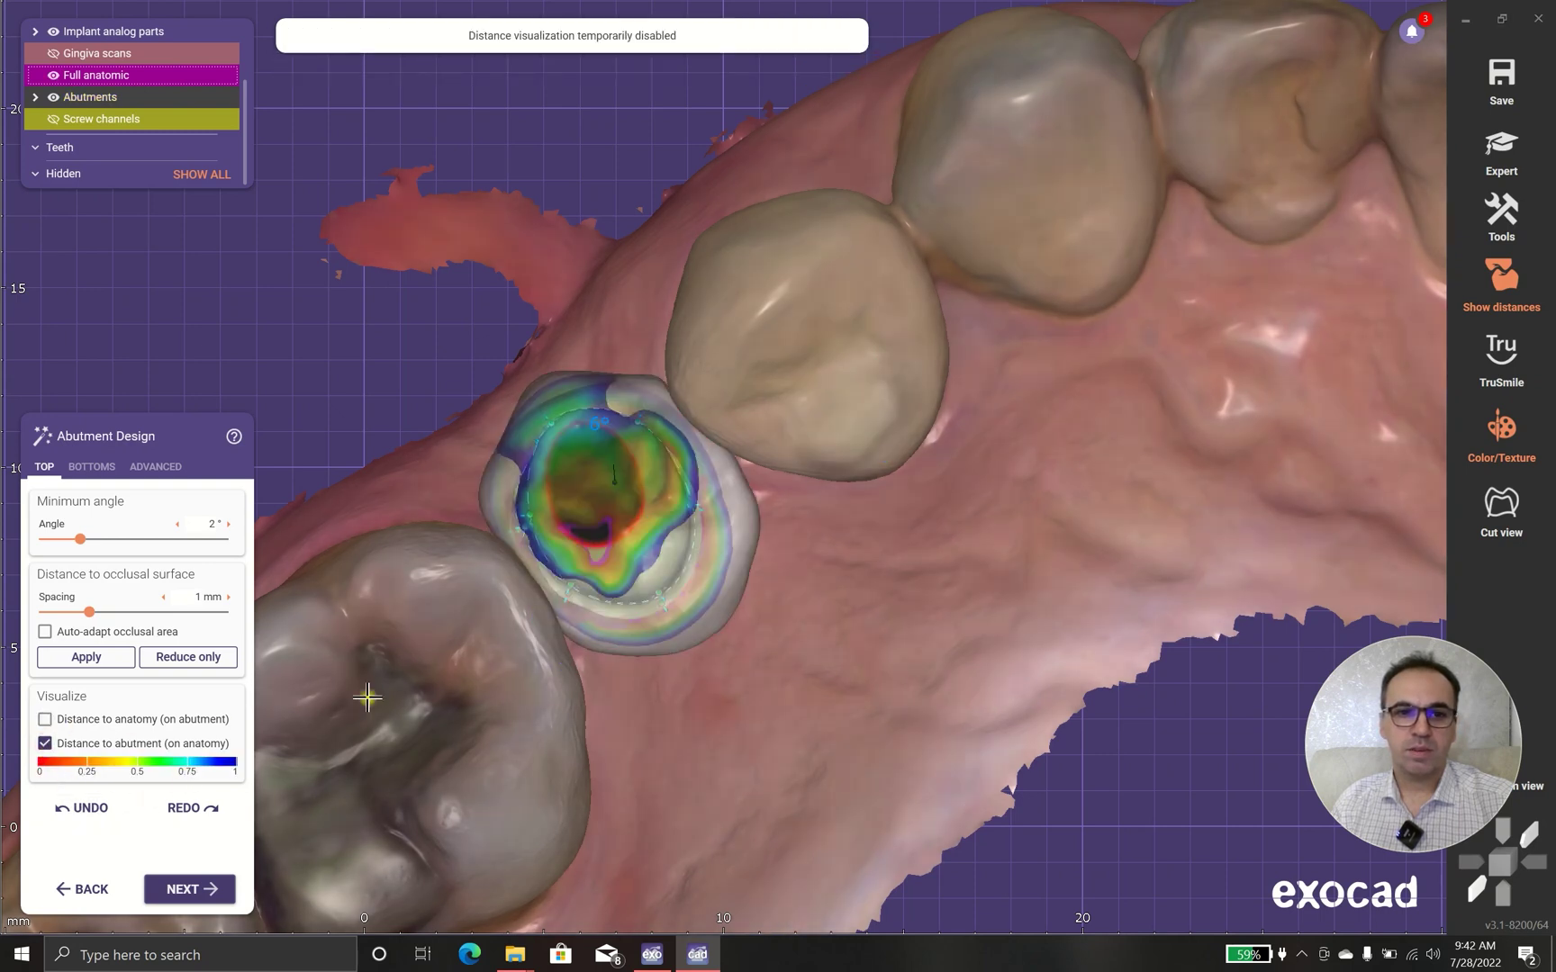